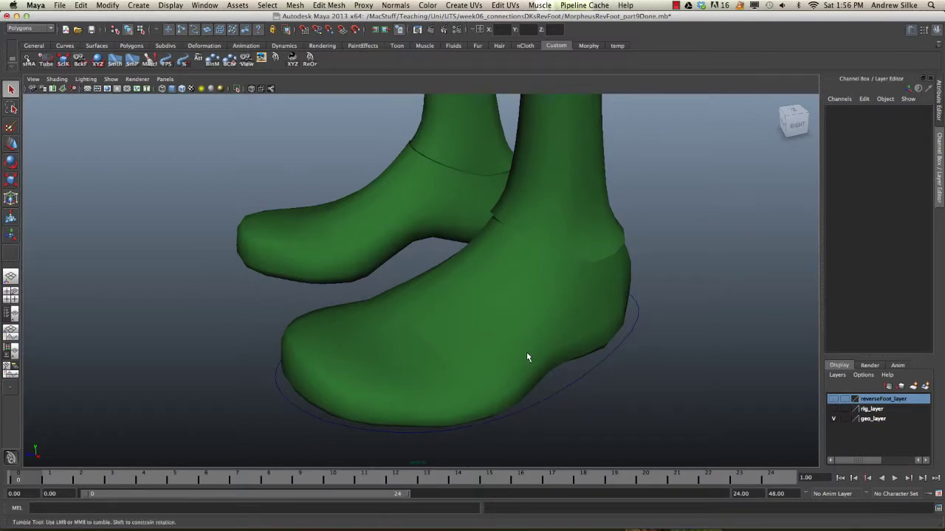
Select the left foot control curve and inspect the foot around it in wireframe.
{"action": "key", "text": "4"}
{"action": "mouse_move", "coordinate": [523, 354]}
{"action": "left_mouse_down", "text": "alt"}
{"action": "mouse_move", "coordinate": [491, 346]}
{"action": "mouse_move", "coordinate": [507, 366]}
{"action": "mouse_move", "coordinate": [480, 396]}
{"action": "mouse_move", "coordinate": [426, 397]}
{"action": "left_mouse_up", "text": "alt"}
{"action": "key", "text": "5"}
{"action": "left_click", "coordinate": [557, 381]}
{"action": "key", "text": "4"}
{"action": "left_click_drag", "start_coordinate": [419, 362], "coordinate": [401, 374], "text": "alt"}
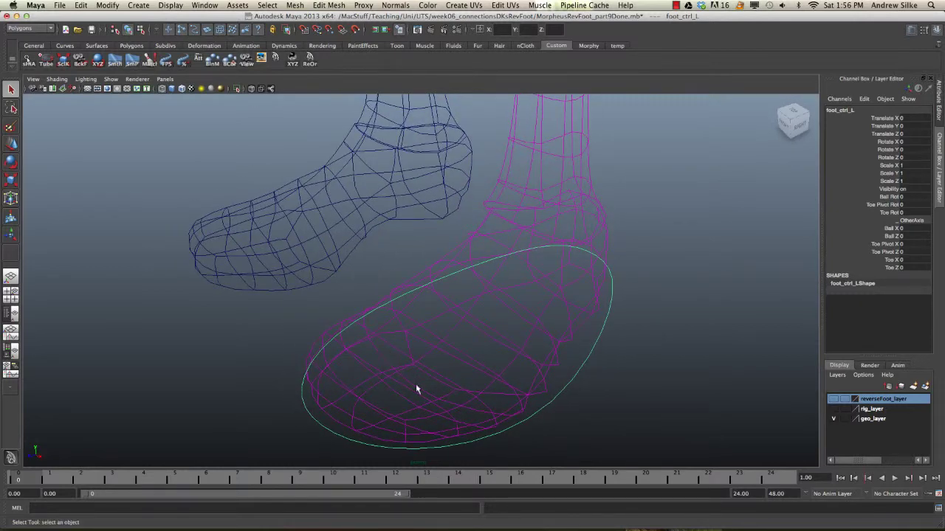
Raise Ball Rot on the left foot control to test the heel lift, and reset it to 0.
{"action": "left_click", "coordinate": [890, 197]}
{"action": "middle_click_drag", "start_coordinate": [569, 264], "coordinate": [738, 276]}
{"action": "mouse_move", "coordinate": [738, 276]}
{"action": "left_mouse_down", "text": "alt"}
{"action": "mouse_move", "coordinate": [583, 320]}
{"action": "mouse_move", "coordinate": [512, 317]}
{"action": "mouse_move", "coordinate": [472, 329]}
{"action": "left_mouse_up", "text": "alt"}
{"action": "key", "text": "5"}
{"action": "left_click_drag", "start_coordinate": [363, 337], "coordinate": [412, 368], "text": "alt"}
{"action": "left_click", "coordinate": [906, 196]}
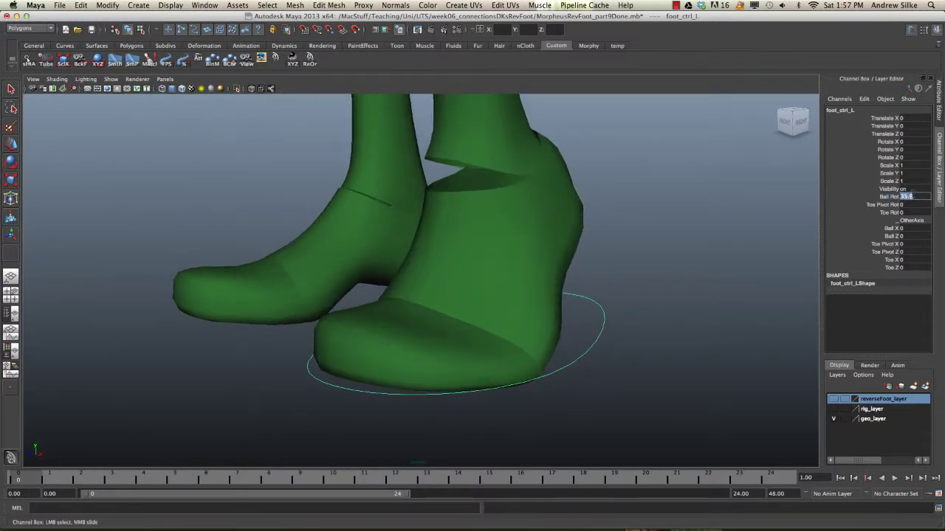
{"action": "type", "text": "0"}
{"action": "key", "text": "Return"}
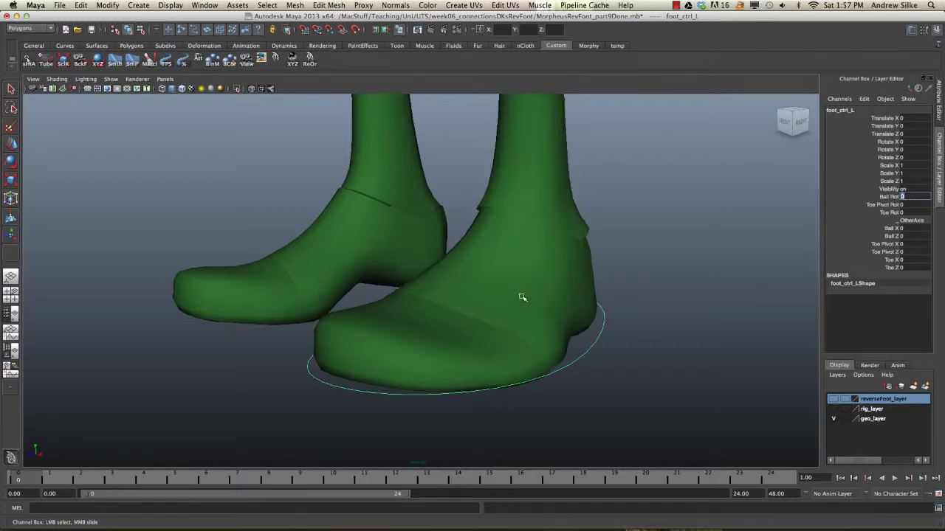
Show reverseFoot_layer and hide geo_layer to leave the reverse foot joints on display.
{"action": "mouse_move", "coordinate": [522, 297]}
{"action": "left_mouse_down", "text": "alt"}
{"action": "mouse_move", "coordinate": [512, 312]}
{"action": "mouse_move", "coordinate": [553, 289]}
{"action": "mouse_move", "coordinate": [353, 372]}
{"action": "mouse_move", "coordinate": [474, 346]}
{"action": "mouse_move", "coordinate": [480, 331]}
{"action": "left_mouse_up", "text": "alt"}
{"action": "key", "text": "4"}
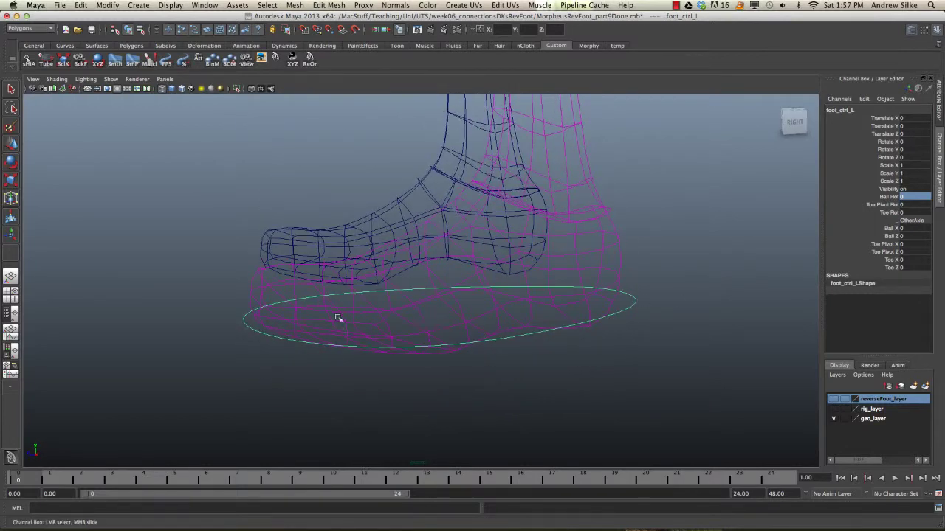
{"action": "left_click_drag", "start_coordinate": [644, 318], "coordinate": [669, 321], "text": "alt"}
{"action": "left_click", "coordinate": [833, 419]}
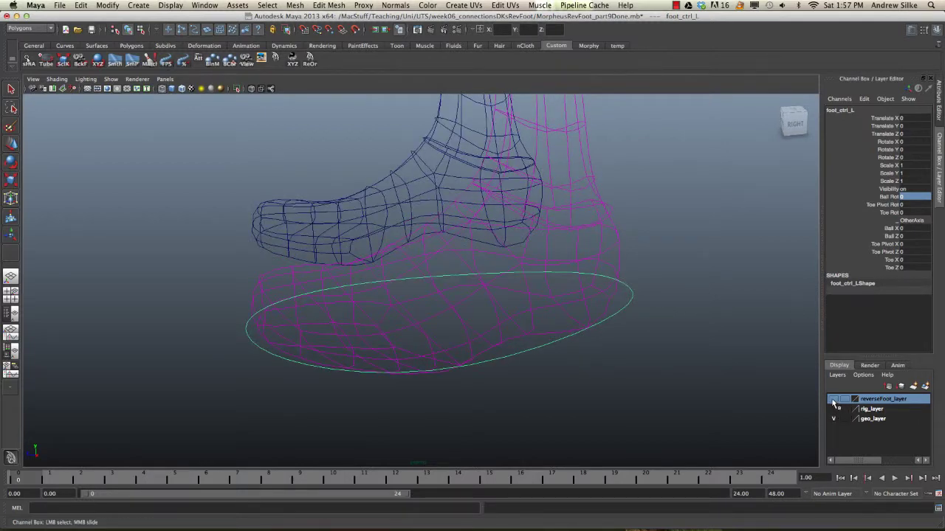
{"action": "left_click", "coordinate": [833, 399]}
{"action": "left_click_drag", "start_coordinate": [670, 375], "coordinate": [656, 367], "text": "alt"}
{"action": "left_click", "coordinate": [833, 418]}
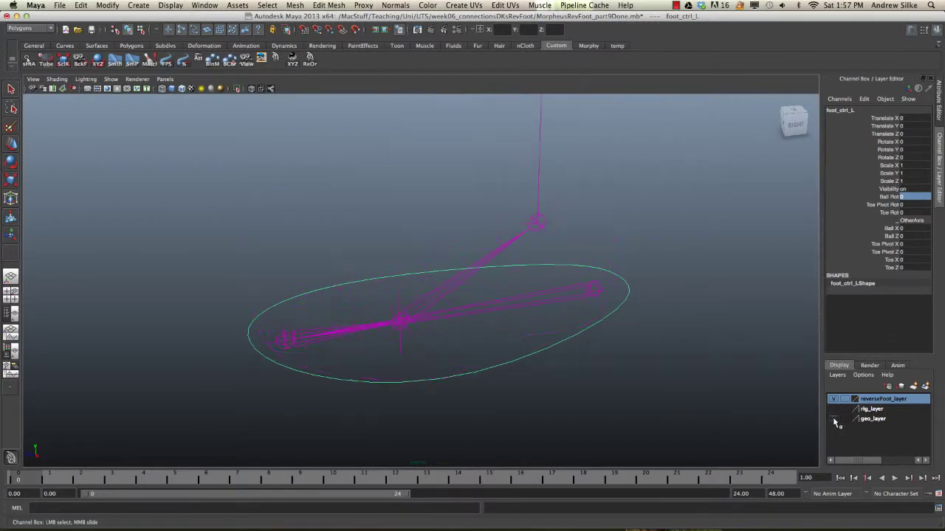
Select the heel joint heel_RF_L and expand its hierarchy in the Outliner.
{"action": "left_click_drag", "start_coordinate": [764, 426], "coordinate": [612, 379], "text": "alt"}
{"action": "left_click", "coordinate": [538, 364]}
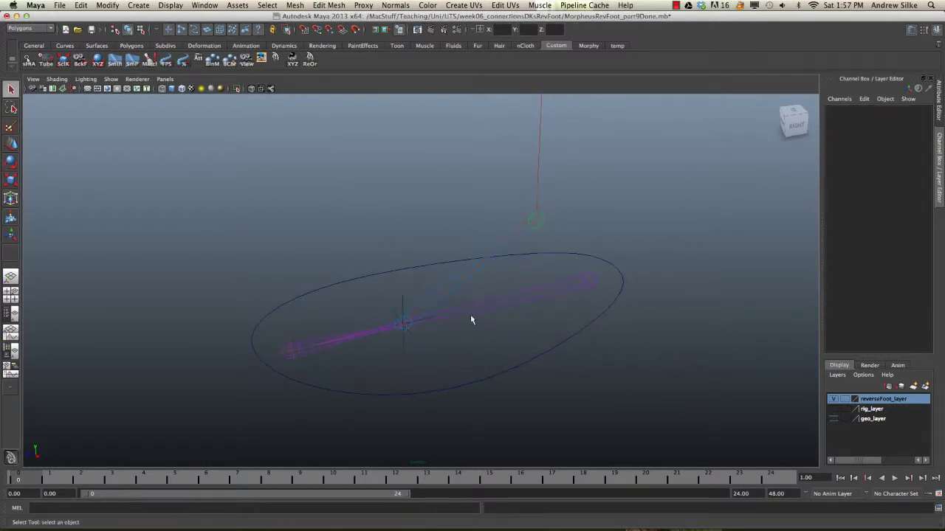
{"action": "left_click", "coordinate": [588, 279]}
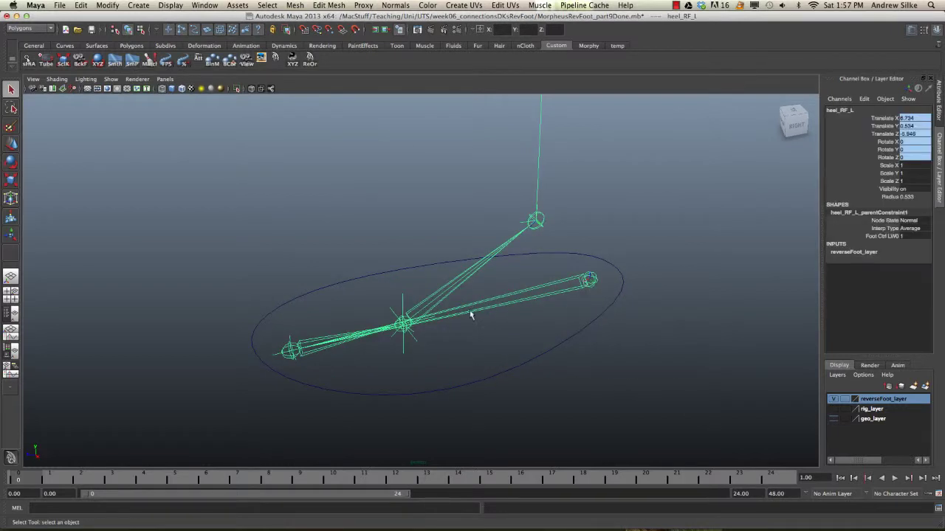
{"action": "left_click", "coordinate": [290, 349]}
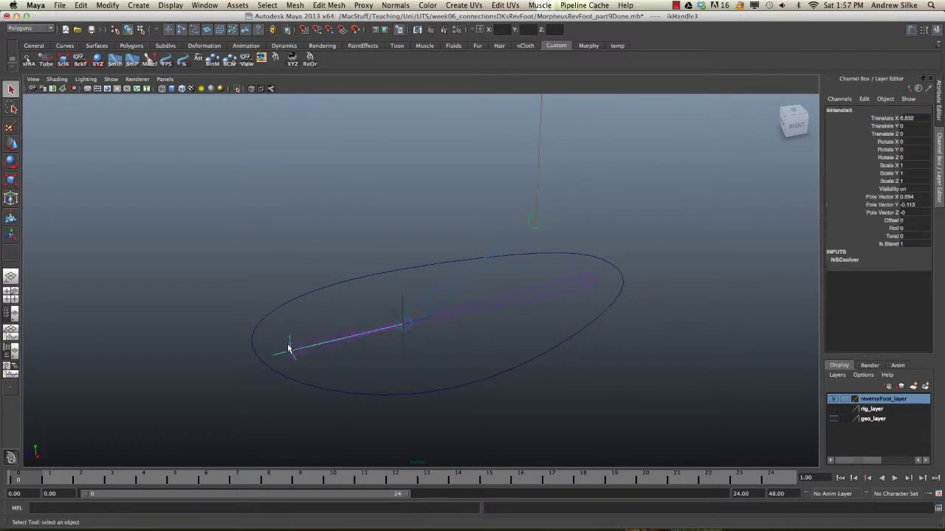
{"action": "left_click", "coordinate": [589, 281]}
{"action": "key", "text": "shift+o"}
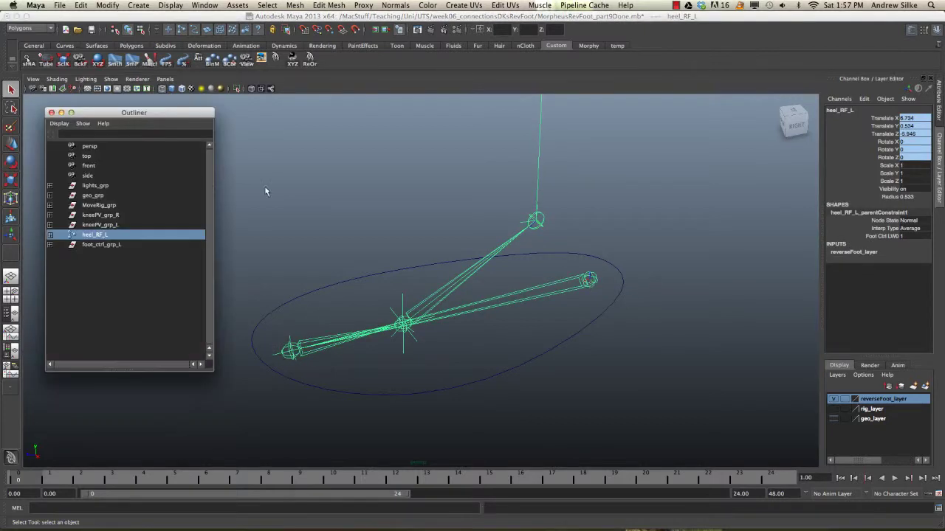
{"action": "left_click", "coordinate": [49, 234]}
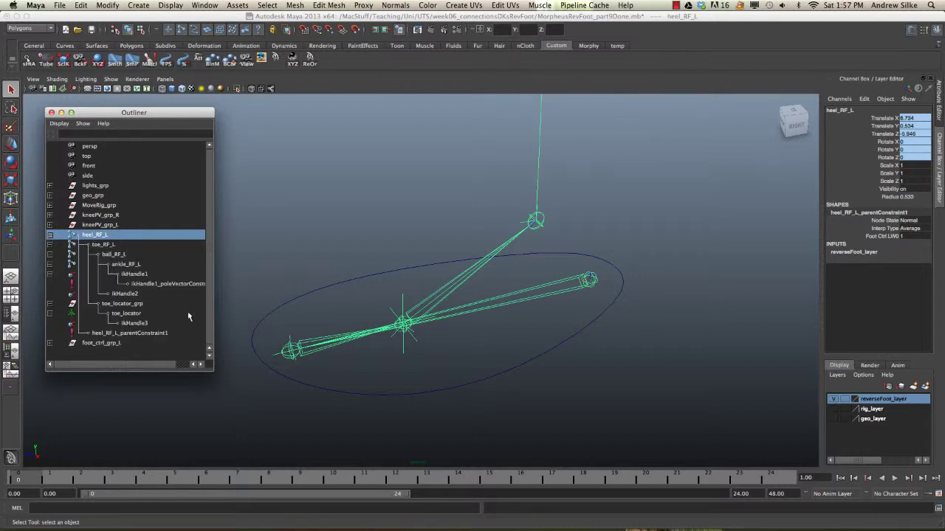
Examine the reverse foot hierarchy by selecting the heel, toe, ball and ankle joints and toe_locator in turn.
{"action": "left_click", "coordinate": [108, 244]}
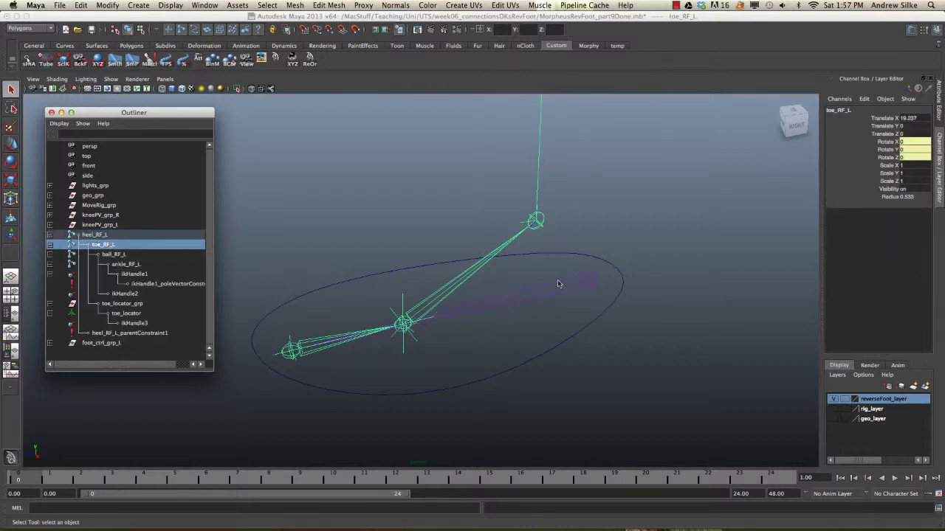
{"action": "left_click", "coordinate": [115, 235]}
{"action": "key", "text": "w"}
{"action": "left_click", "coordinate": [113, 245]}
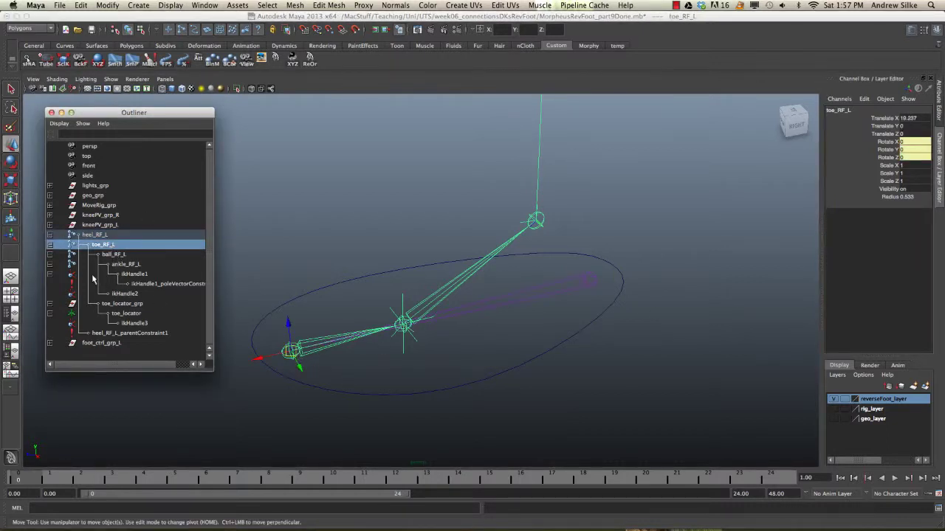
{"action": "left_click", "coordinate": [112, 254]}
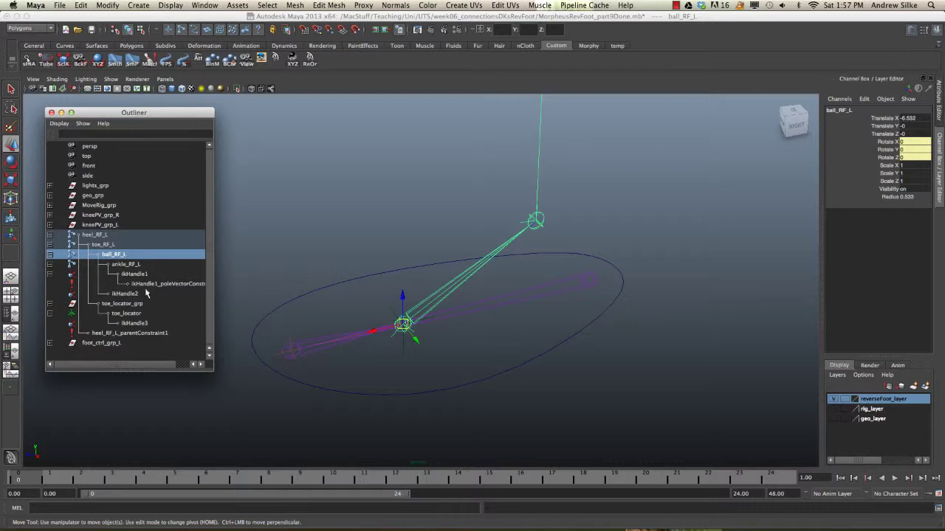
{"action": "left_click", "coordinate": [136, 266]}
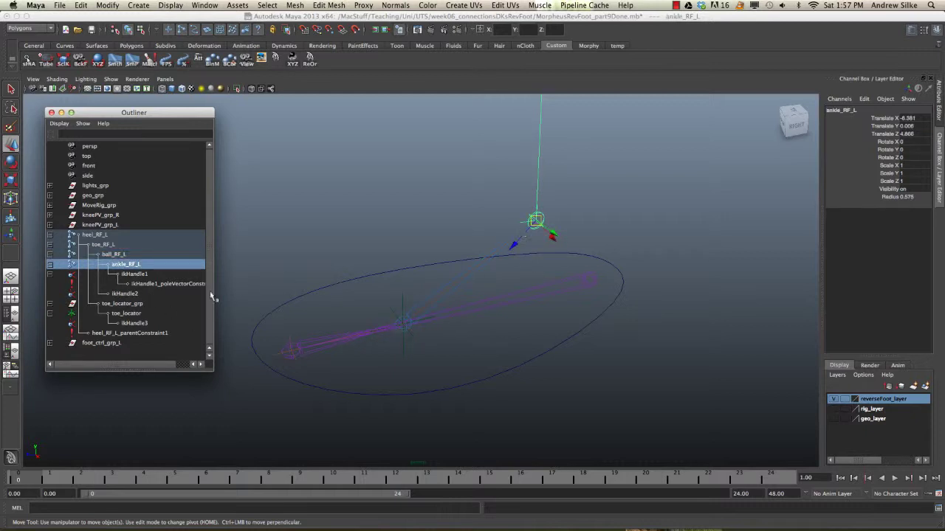
{"action": "left_click", "coordinate": [132, 314]}
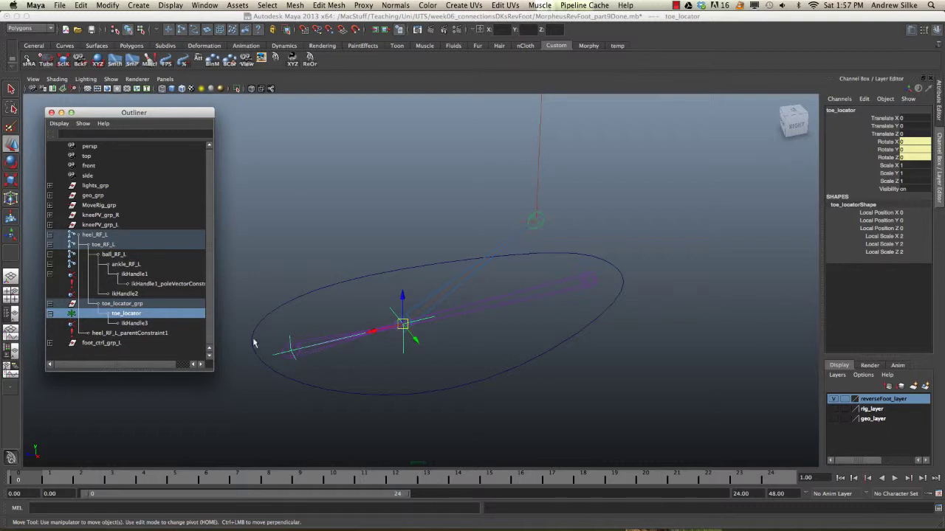
{"action": "left_click_drag", "start_coordinate": [517, 327], "coordinate": [424, 381], "text": "alt"}
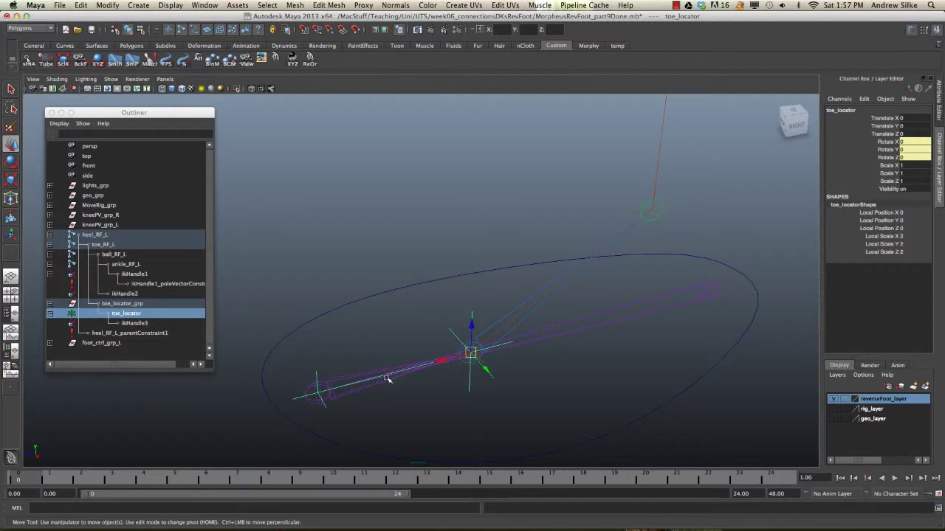
{"action": "left_click_drag", "start_coordinate": [475, 345], "coordinate": [502, 338], "text": "alt"}
{"action": "left_click_drag", "start_coordinate": [399, 391], "coordinate": [330, 350], "text": "alt"}
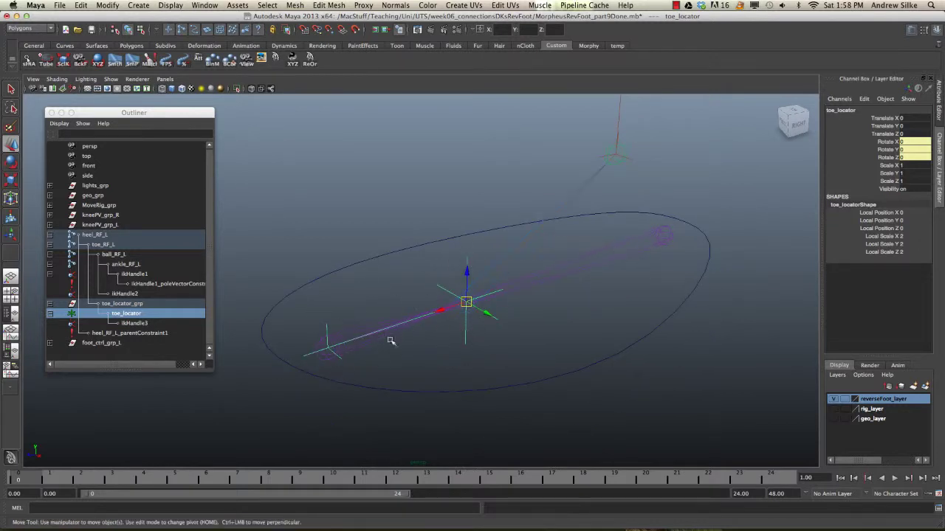
{"action": "mouse_move", "coordinate": [628, 352]}
{"action": "left_mouse_down", "text": "alt"}
{"action": "mouse_move", "coordinate": [675, 361]}
{"action": "mouse_move", "coordinate": [643, 362]}
{"action": "left_mouse_up", "text": "alt"}
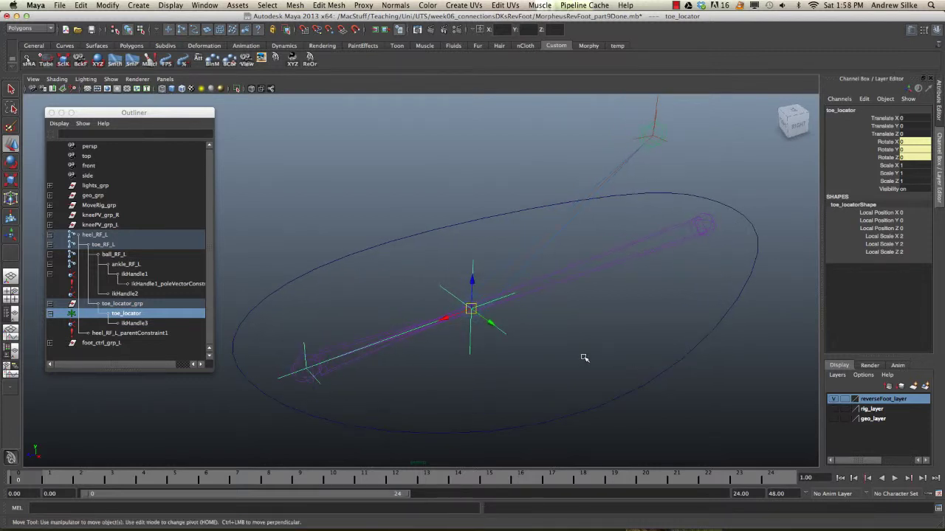
{"action": "middle_click_drag", "start_coordinate": [578, 322], "coordinate": [594, 321], "text": "alt"}
{"action": "left_click_drag", "start_coordinate": [594, 325], "coordinate": [554, 338], "text": "alt"}
Select the toe joint toe_RF_L with its child chain and activate the Move tool.
{"action": "left_click", "coordinate": [409, 327]}
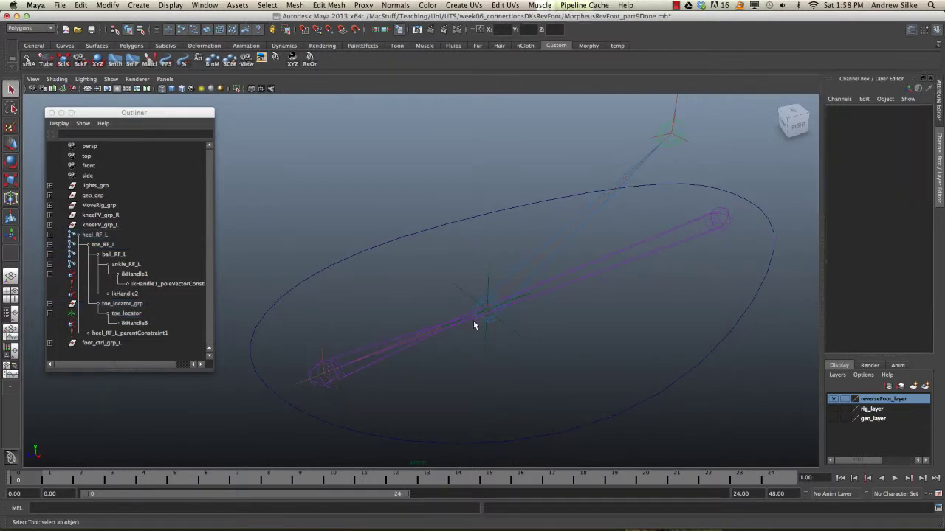
{"action": "left_click", "coordinate": [311, 372]}
{"action": "middle_click_drag", "start_coordinate": [526, 343], "coordinate": [514, 305], "text": "alt"}
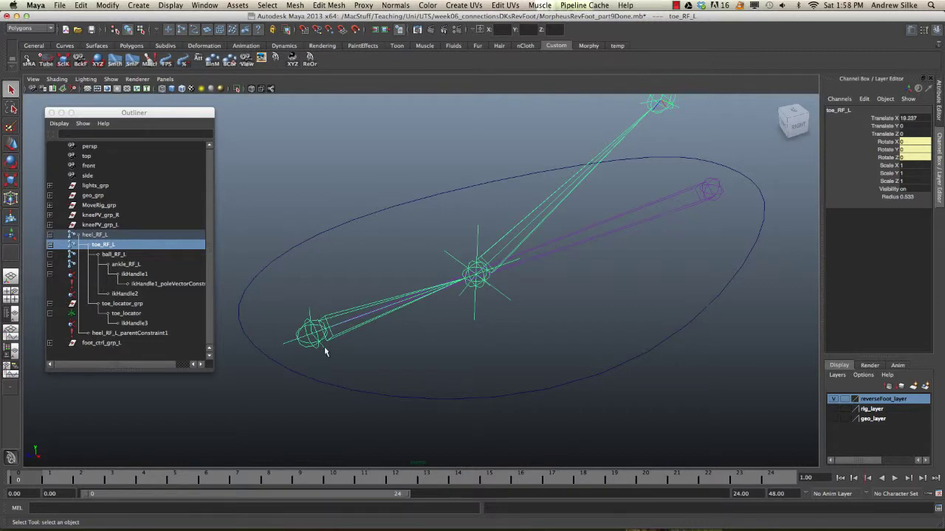
{"action": "key", "text": "w"}
{"action": "left_click_drag", "start_coordinate": [324, 352], "coordinate": [332, 355], "text": "alt"}
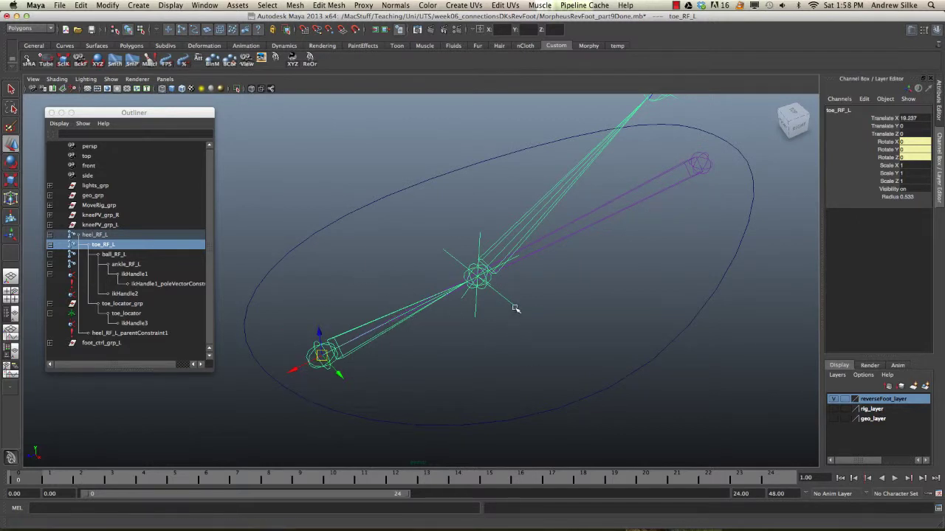
{"action": "left_click_drag", "start_coordinate": [509, 308], "coordinate": [431, 284], "text": "alt"}
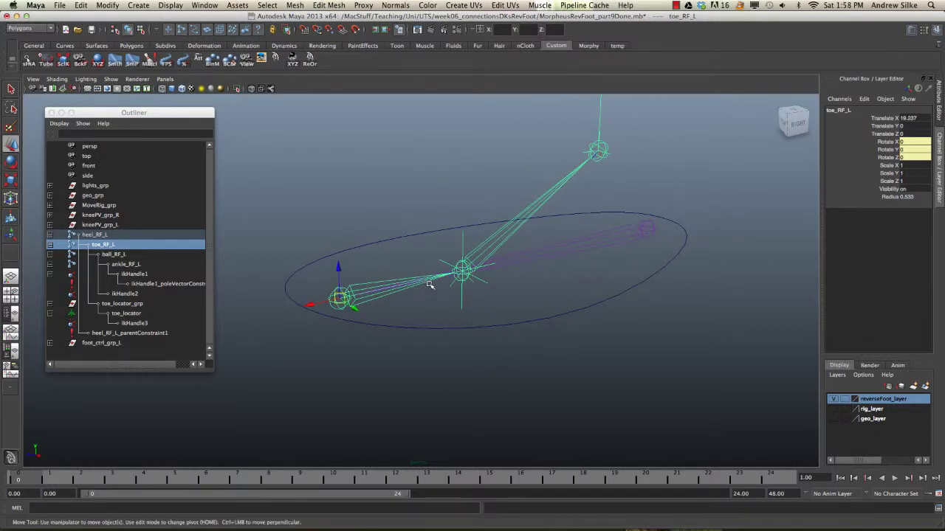
{"action": "key", "text": "ctrl+d"}
{"action": "middle_click_drag", "start_coordinate": [439, 359], "coordinate": [492, 325]}
{"action": "key", "text": "ctrl+z"}
{"action": "key", "text": "ctrl+z"}
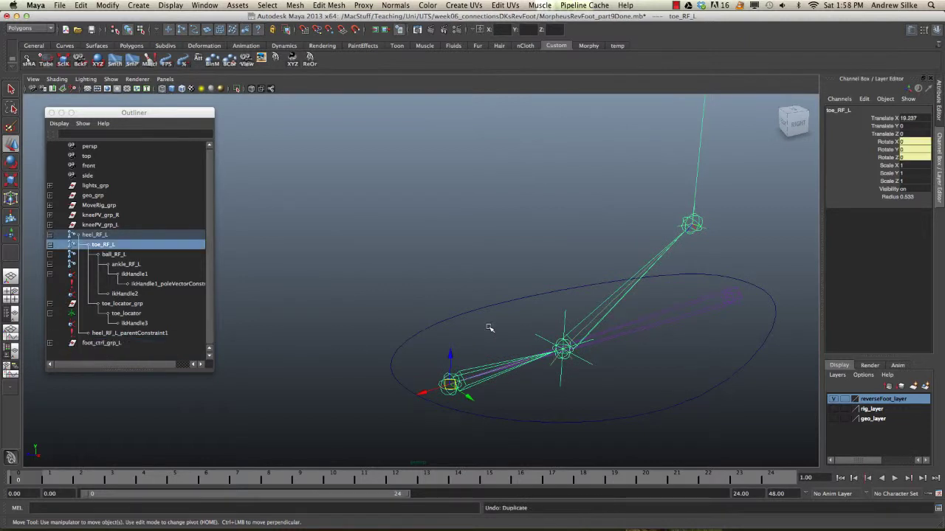
Duplicate the toe joint toe_RF_L and move the copied chain up, clear of the original foot.
{"action": "key", "text": "space"}
{"action": "left_click", "coordinate": [355, 161]}
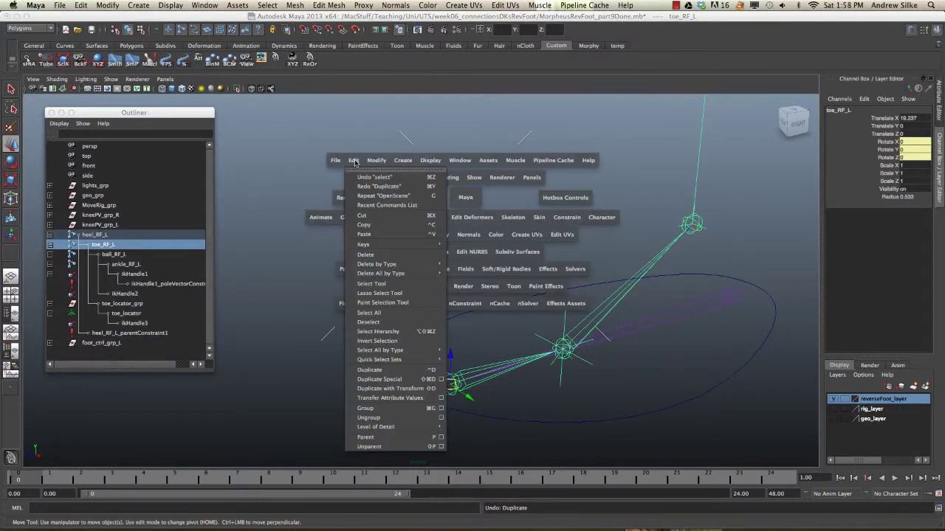
{"action": "left_click", "coordinate": [377, 369]}
{"action": "left_click_drag", "start_coordinate": [597, 369], "coordinate": [628, 346], "text": "alt"}
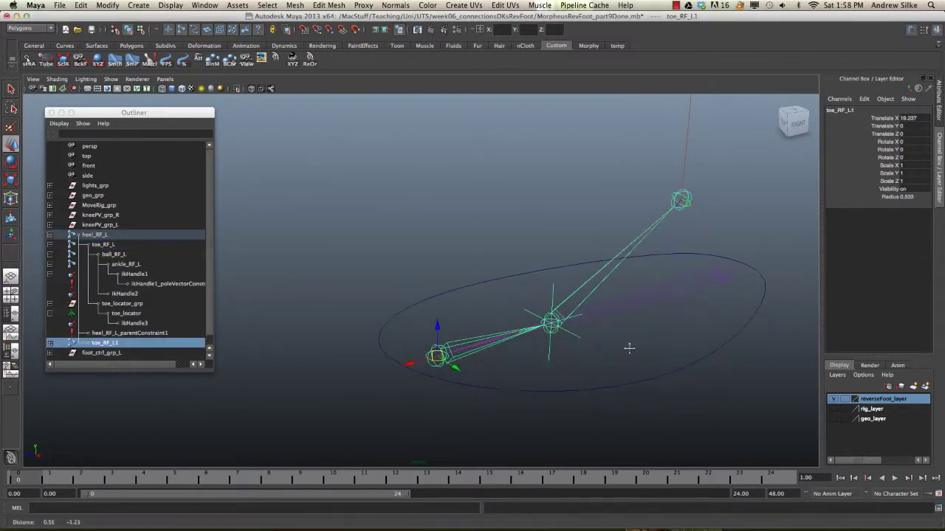
{"action": "middle_click_drag", "start_coordinate": [613, 391], "coordinate": [523, 286]}
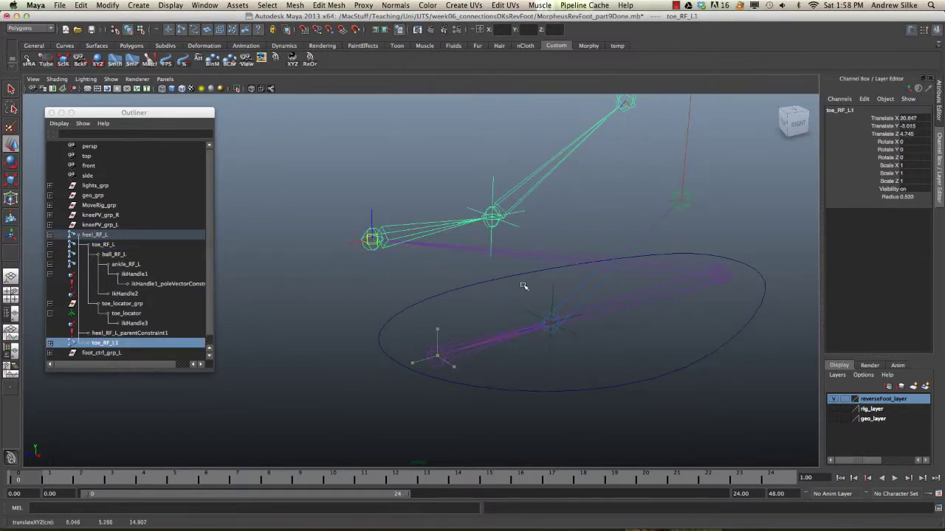
{"action": "left_click_drag", "start_coordinate": [635, 114], "coordinate": [601, 264], "text": "alt"}
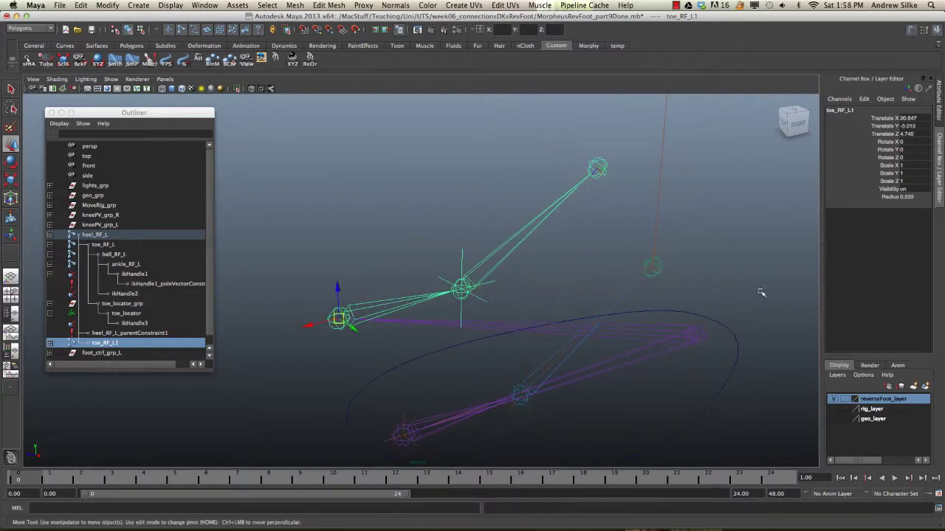
{"action": "left_click_drag", "start_coordinate": [475, 284], "coordinate": [441, 277], "text": "alt"}
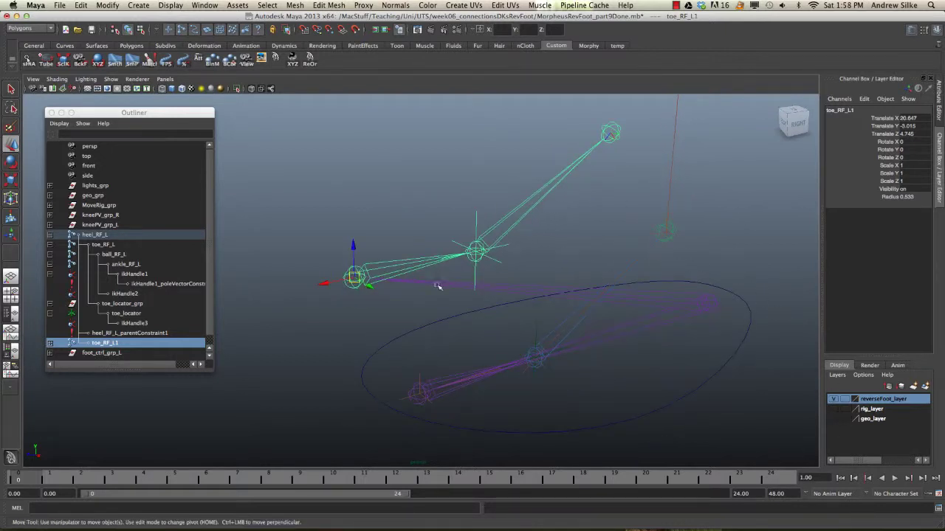
Unparent the duplicated toe joint from heel_RF_L so it sits at the top level of the scene.
{"action": "left_click", "coordinate": [474, 220]}
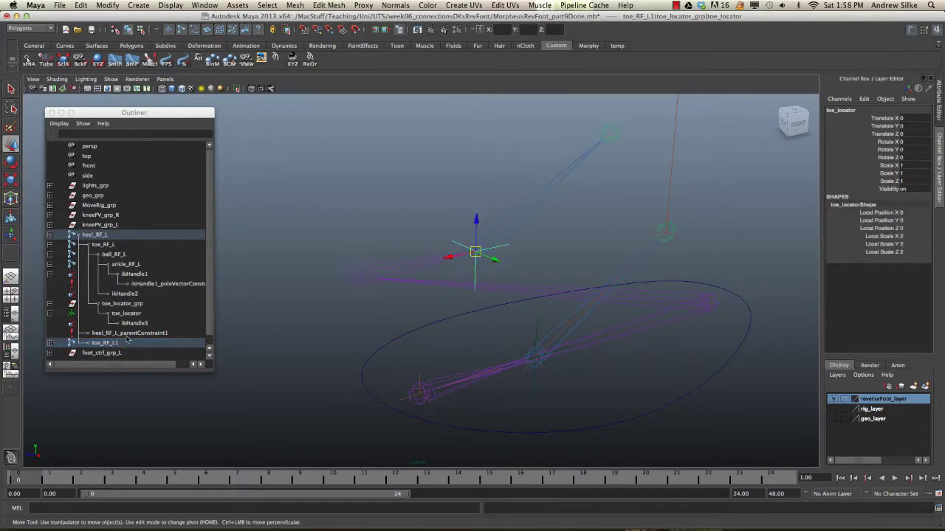
{"action": "left_click", "coordinate": [122, 344]}
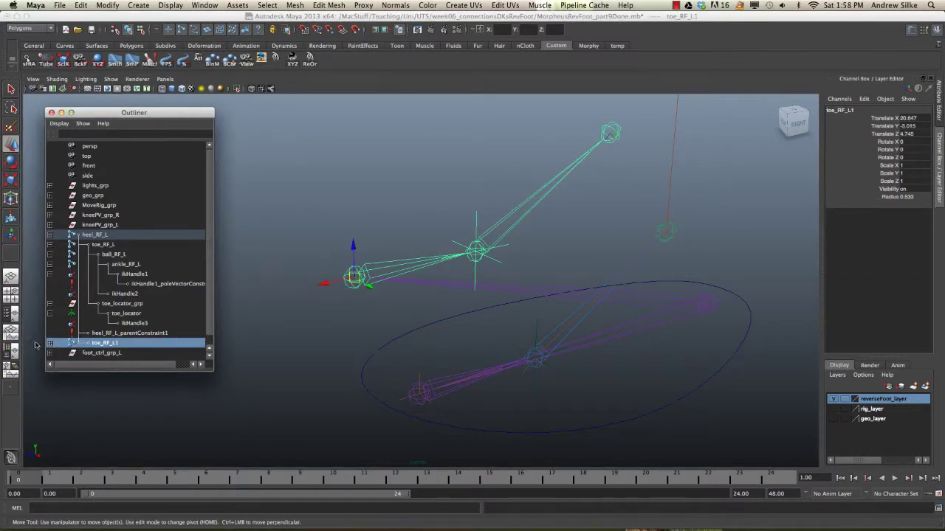
{"action": "key", "text": "shift+p"}
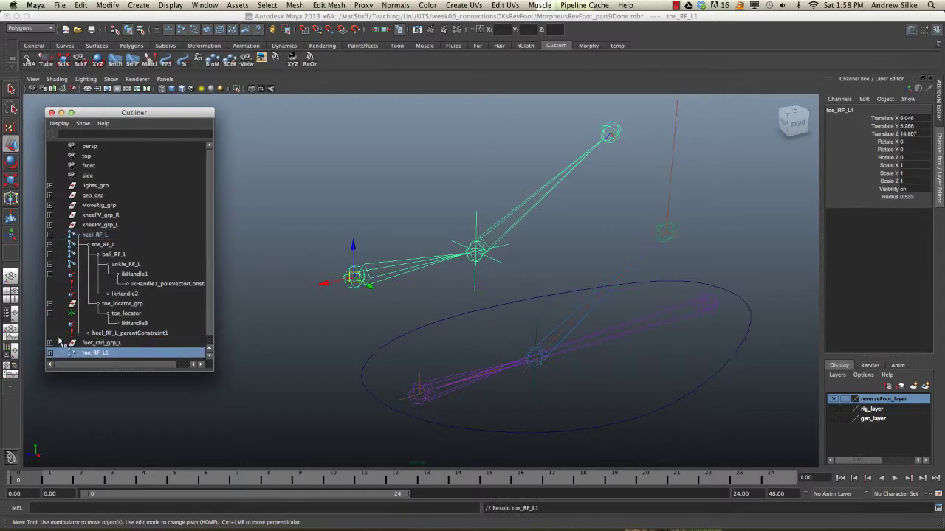
Delete the child ball joint chain and toe_locator_grp under the duplicate toe_RF_L1, leaving only the single joint selected.
{"action": "left_click_drag", "start_coordinate": [212, 372], "coordinate": [241, 445]}
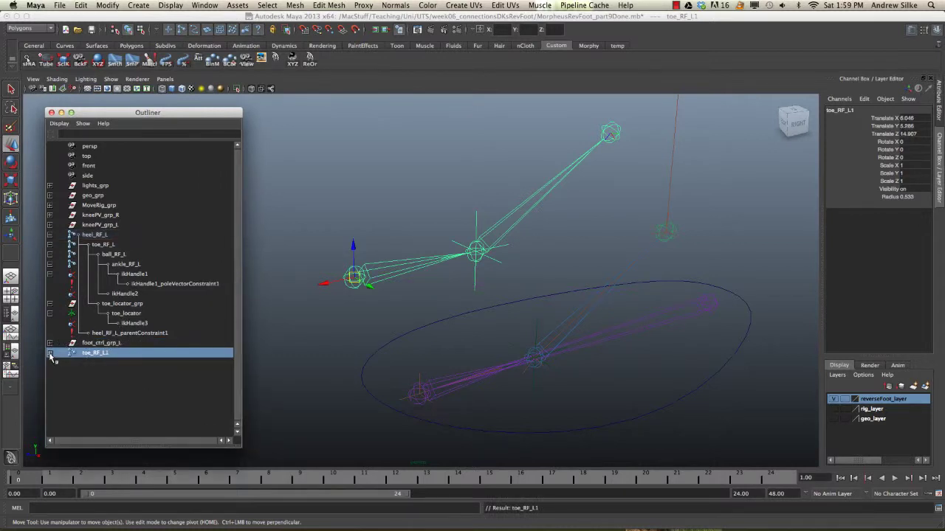
{"action": "left_click", "coordinate": [50, 354]}
{"action": "left_click", "coordinate": [102, 363]}
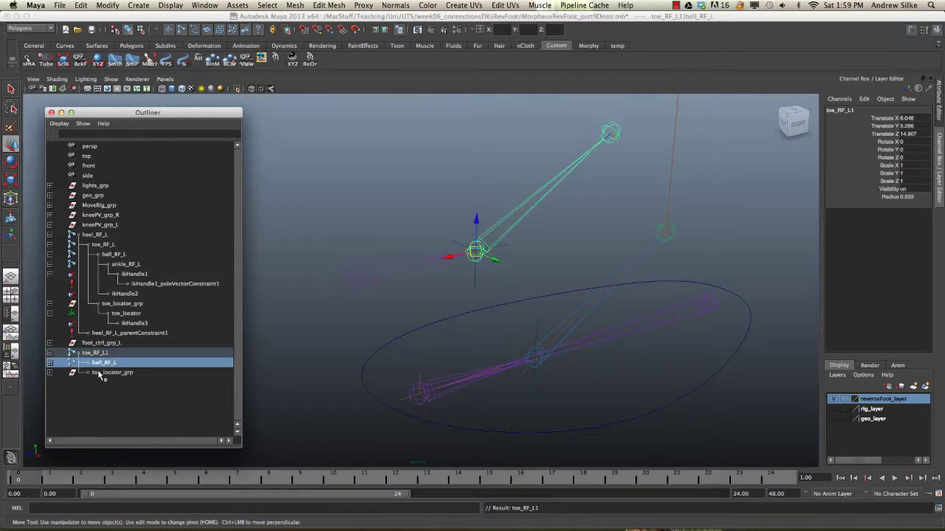
{"action": "left_click", "coordinate": [122, 373], "text": "shift"}
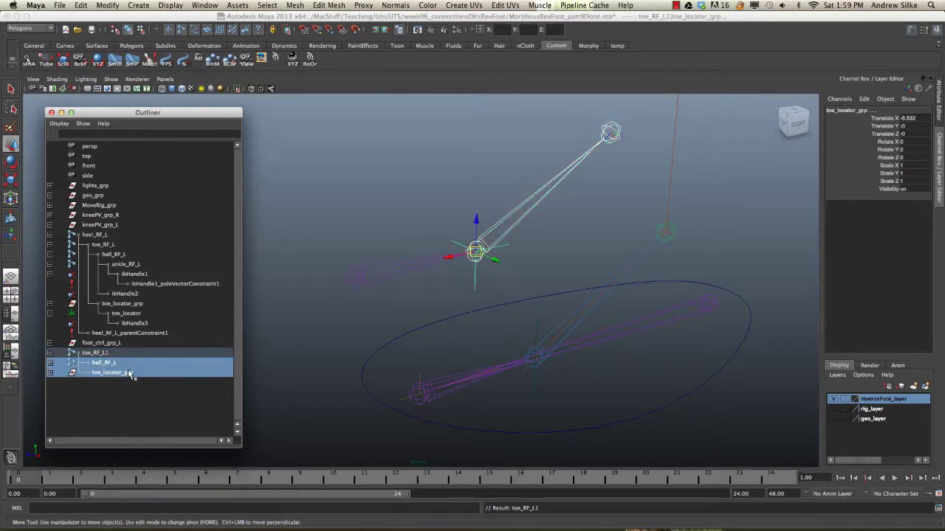
{"action": "key", "text": "Delete"}
{"action": "left_click", "coordinate": [103, 353]}
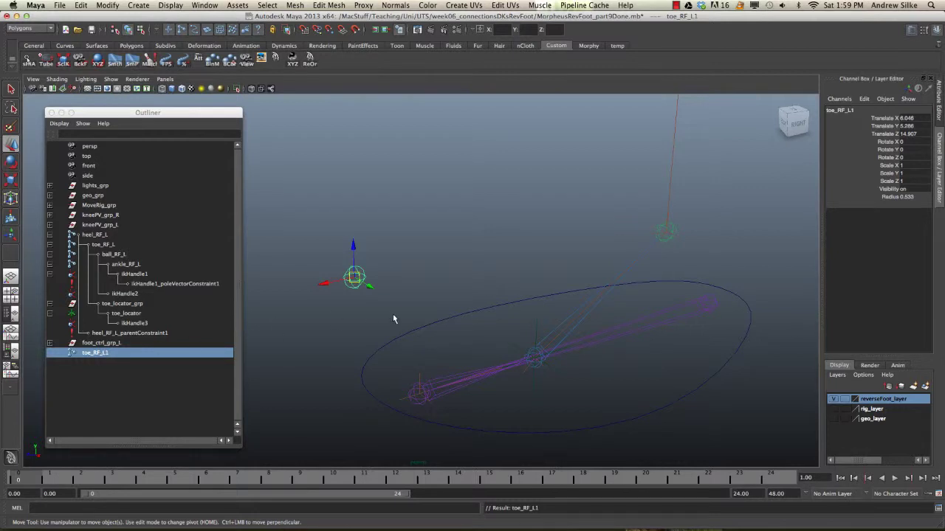
Move the single joint toe_RF_L1 above the foot and parent it under the original toe joint toe_RF_L.
{"action": "left_click_drag", "start_coordinate": [428, 289], "coordinate": [422, 254], "text": "alt"}
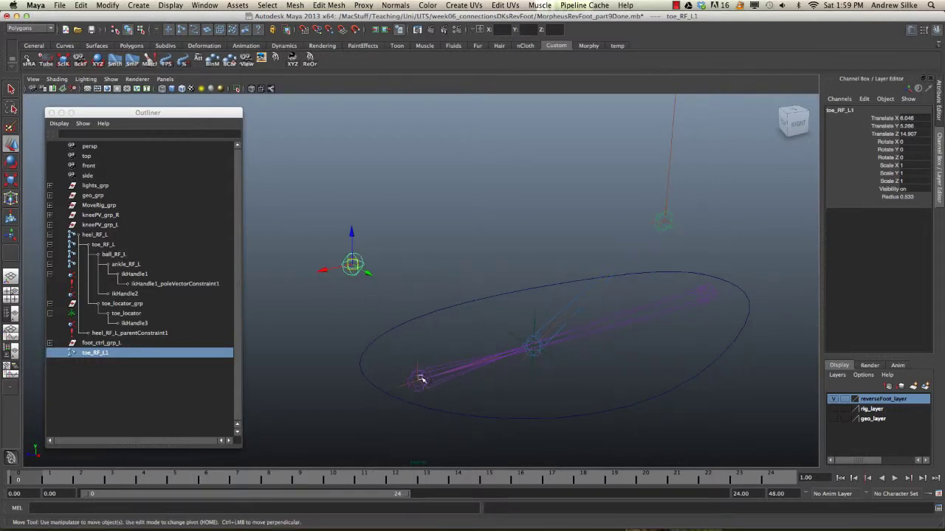
{"action": "key", "text": "v"}
{"action": "middle_click_drag", "start_coordinate": [410, 346], "coordinate": [424, 387]}
{"action": "left_click_drag", "start_coordinate": [423, 387], "coordinate": [353, 231]}
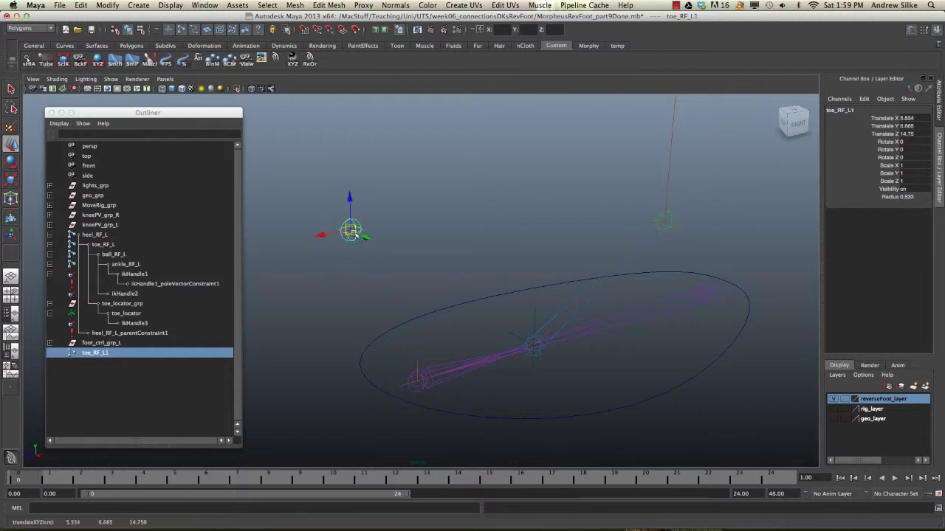
{"action": "left_click", "coordinate": [411, 373], "text": "shift"}
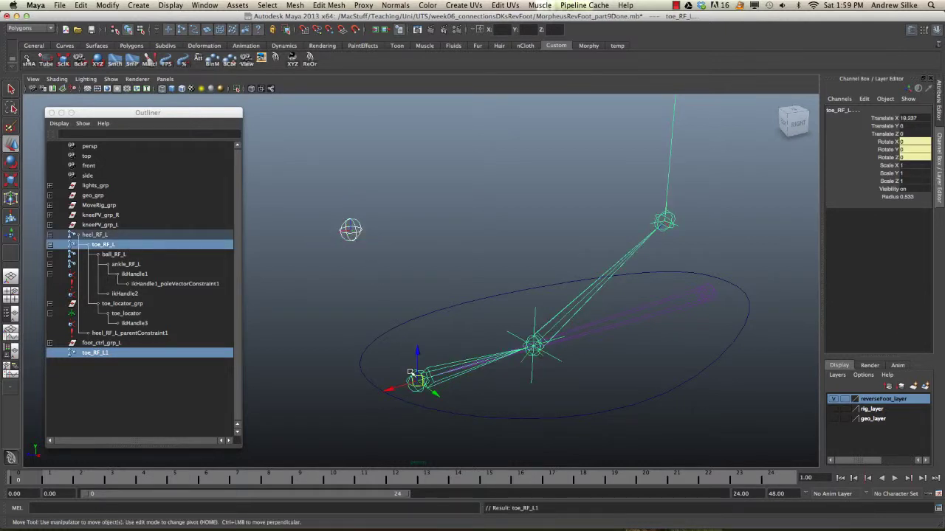
{"action": "key", "text": "p"}
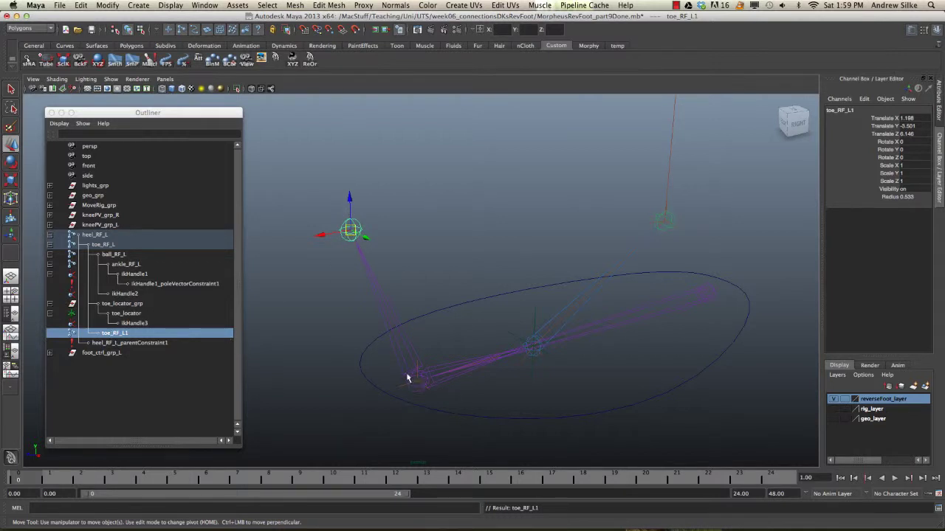
Rename the joint toe_RF_L1 to swivel_RF_L.
{"action": "left_click", "coordinate": [379, 197]}
{"action": "left_click", "coordinate": [354, 223]}
{"action": "double_click", "coordinate": [840, 109]}
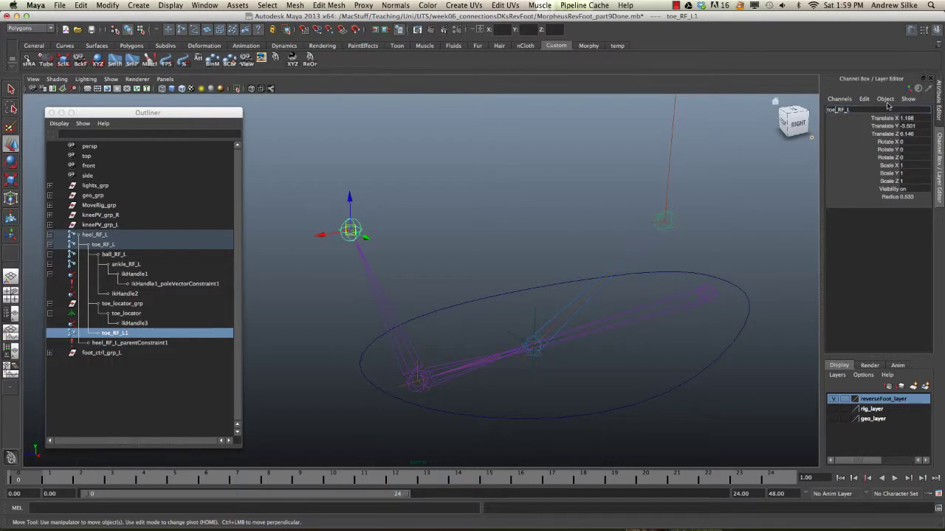
{"action": "key", "text": "BackSpace"}
{"action": "key", "text": "BackSpace"}
{"action": "key", "text": "BackSpace"}
{"action": "type", "text": "swivel"}
{"action": "key", "text": "Return"}
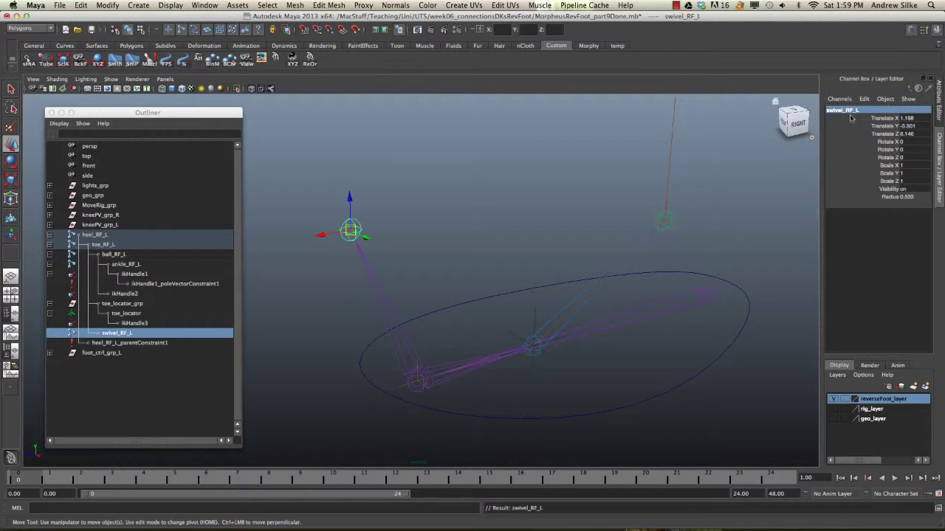
Set Translate X, Y and Z of swivel_RF_L to 0 so it snaps onto the toe joint.
{"action": "left_click_drag", "start_coordinate": [918, 119], "coordinate": [919, 133]}
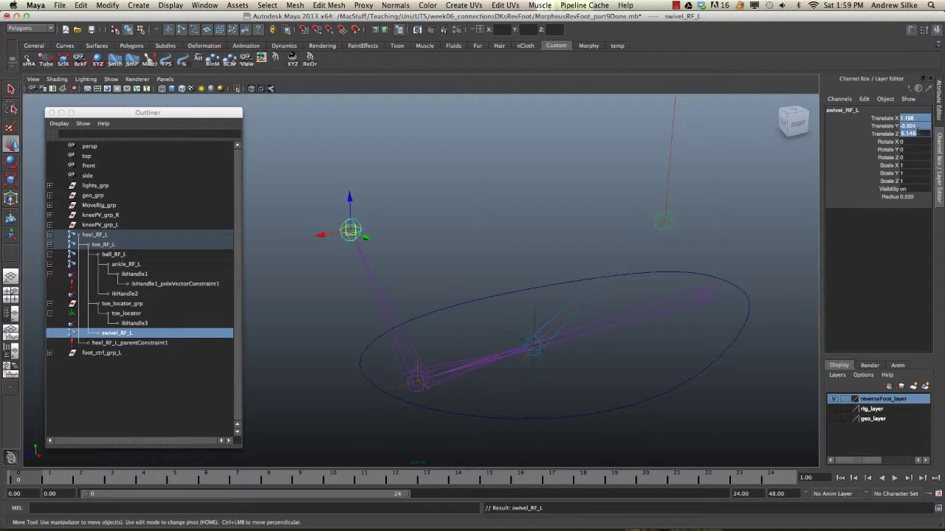
{"action": "type", "text": "0"}
{"action": "key", "text": "Return"}
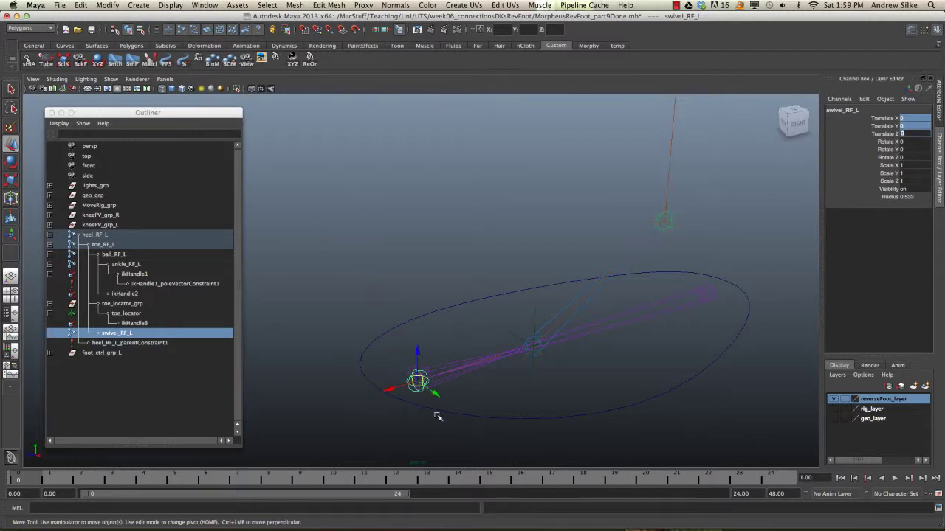
Slide swivel_RF_L along its X axis toward the ball joint to about -3.72, checking its placement against the foot geometry.
{"action": "left_click_drag", "start_coordinate": [395, 391], "coordinate": [485, 380]}
{"action": "key", "text": "w"}
{"action": "left_click", "coordinate": [452, 299]}
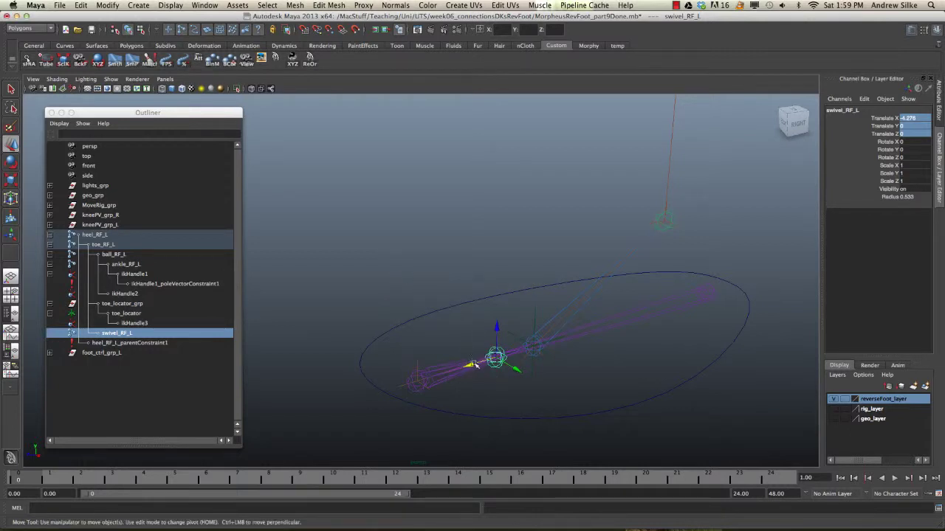
{"action": "left_click_drag", "start_coordinate": [477, 363], "coordinate": [467, 366]}
{"action": "right_click_drag", "start_coordinate": [533, 327], "coordinate": [583, 367], "text": "alt"}
{"action": "middle_click_drag", "start_coordinate": [583, 367], "coordinate": [542, 271], "text": "alt"}
{"action": "left_click_drag", "start_coordinate": [443, 294], "coordinate": [445, 357]}
{"action": "left_click_drag", "start_coordinate": [450, 415], "coordinate": [561, 313], "text": "alt"}
{"action": "left_click", "coordinate": [833, 419]}
{"action": "left_click_drag", "start_coordinate": [390, 285], "coordinate": [484, 341]}
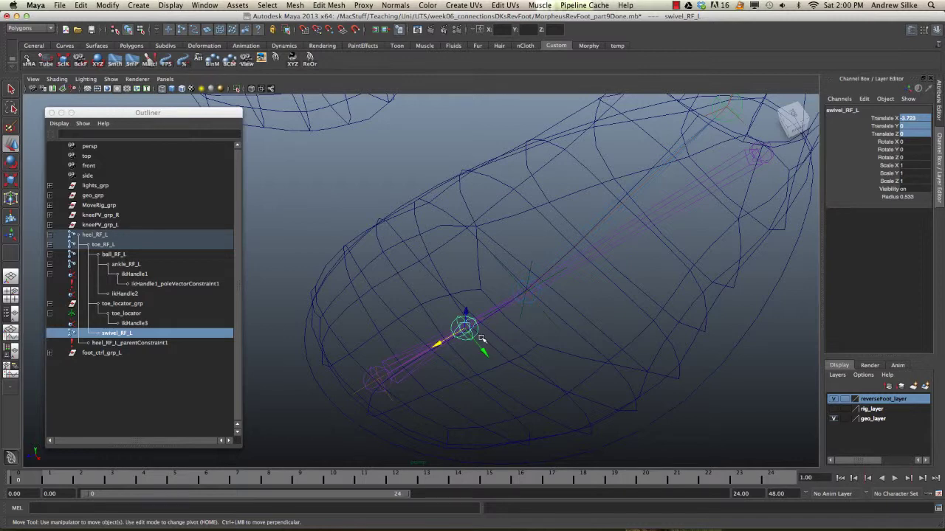
{"action": "left_click", "coordinate": [833, 419]}
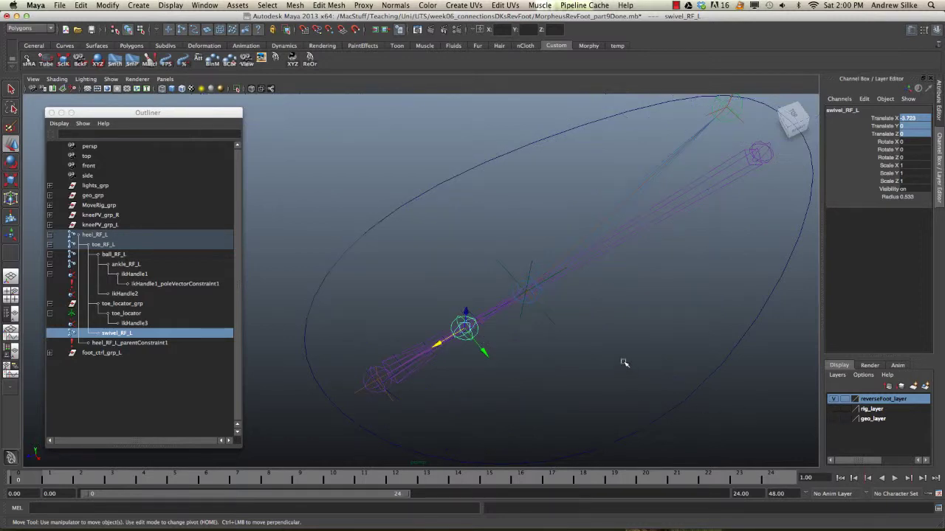
Unparent swivel_RF_L from the toe joint, parent toe_RF_L with its chain under swivel_RF_L, and expand the resulting hierarchy.
{"action": "left_click_drag", "start_coordinate": [622, 376], "coordinate": [463, 290], "text": "alt"}
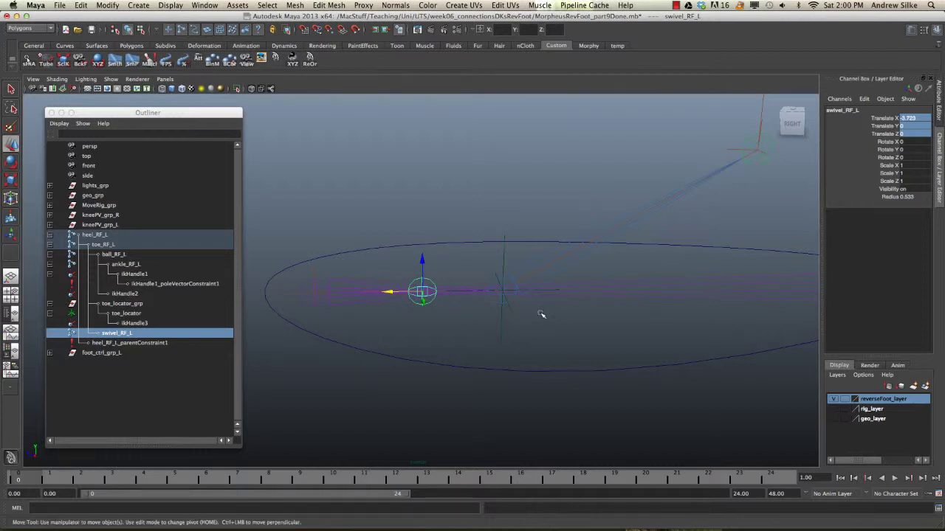
{"action": "key", "text": "shift+p"}
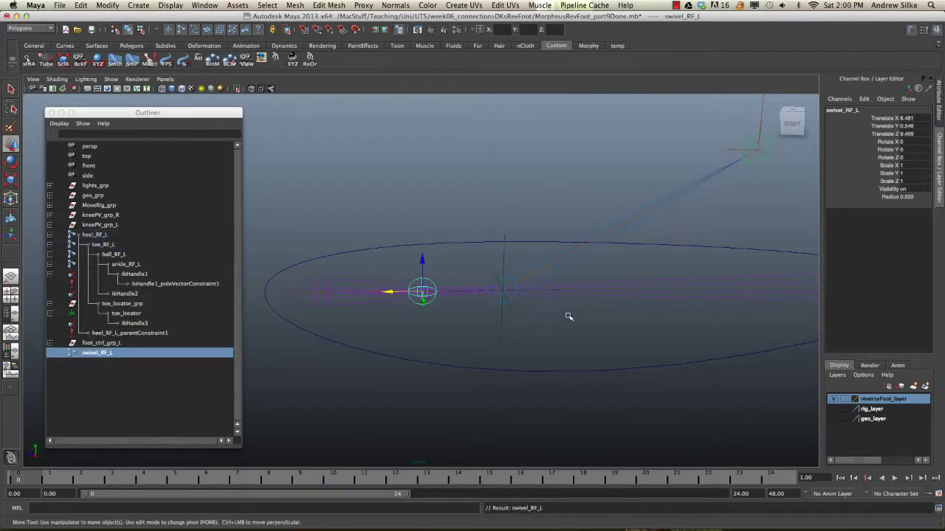
{"action": "left_click_drag", "start_coordinate": [483, 314], "coordinate": [483, 341], "text": "alt"}
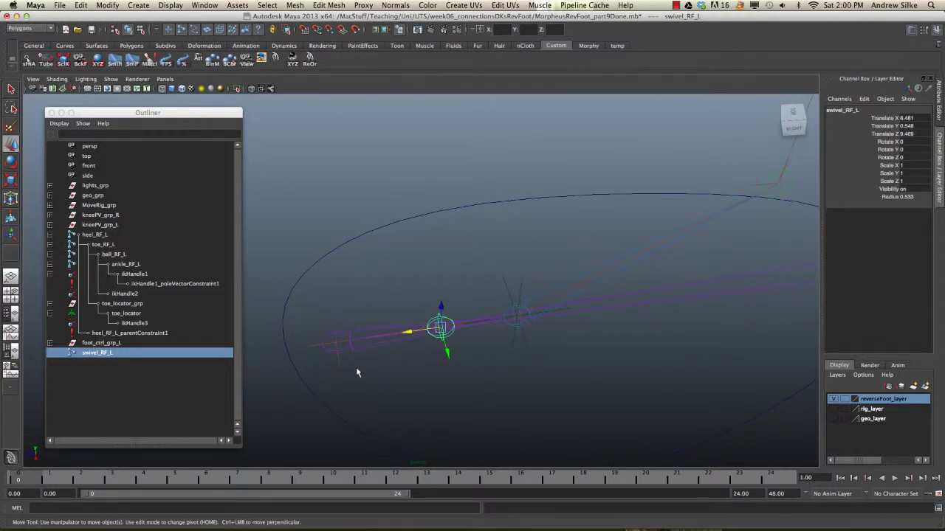
{"action": "left_click", "coordinate": [327, 352]}
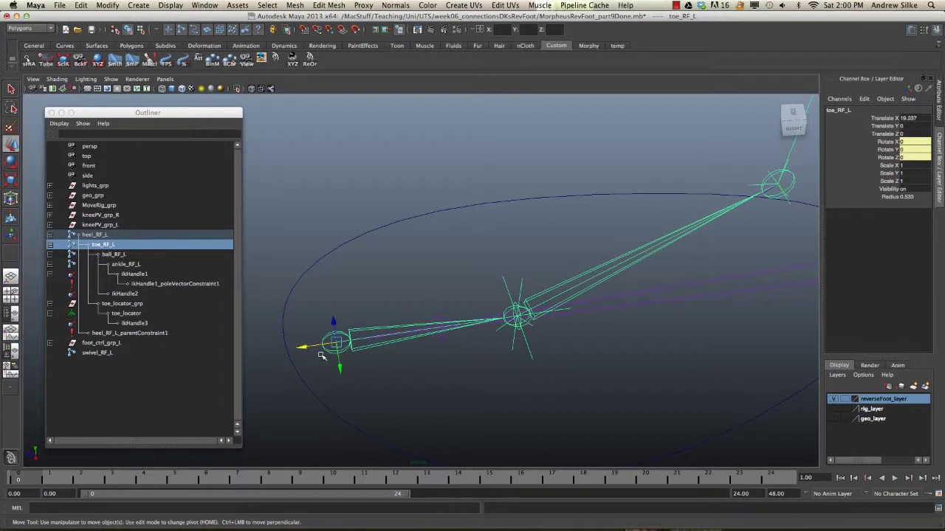
{"action": "left_click", "coordinate": [443, 340]}
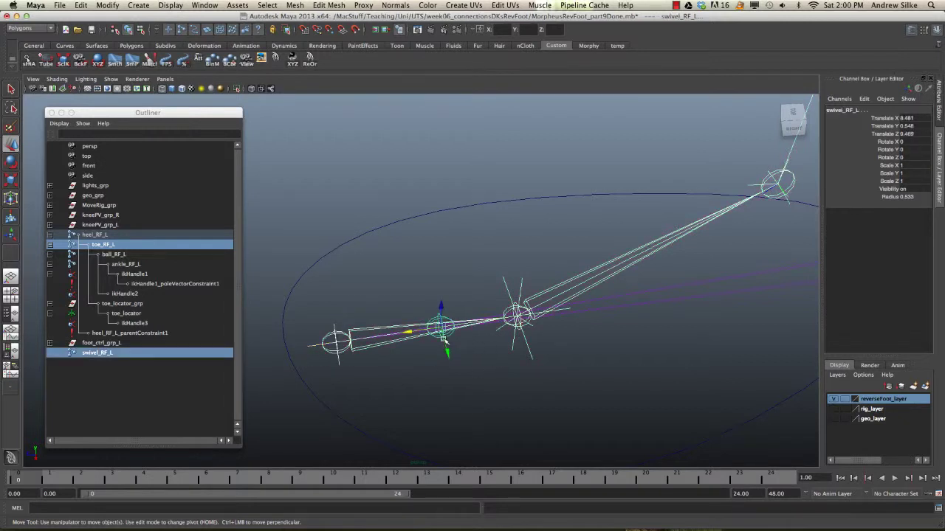
{"action": "key", "text": "p"}
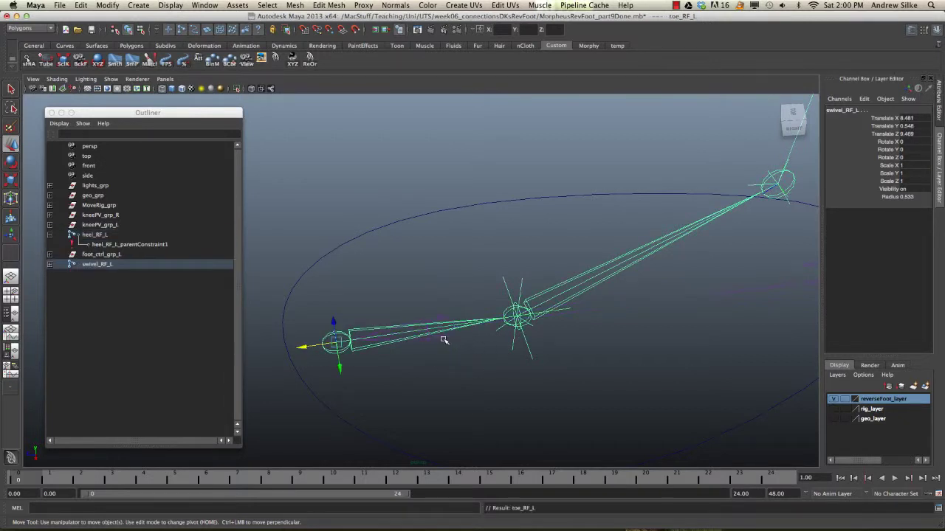
{"action": "left_click_drag", "start_coordinate": [514, 389], "coordinate": [302, 311], "text": "alt"}
{"action": "left_click", "coordinate": [47, 269]}
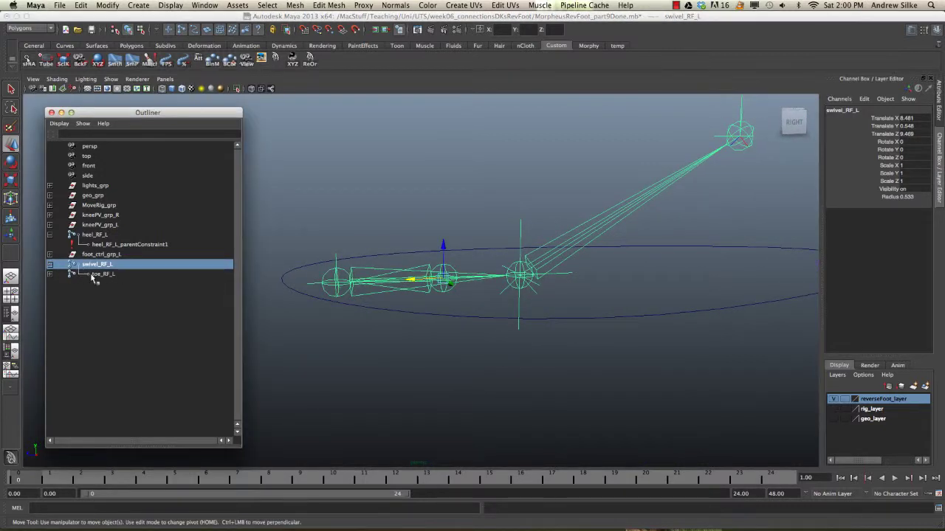
{"action": "left_click", "coordinate": [50, 267], "text": "shift"}
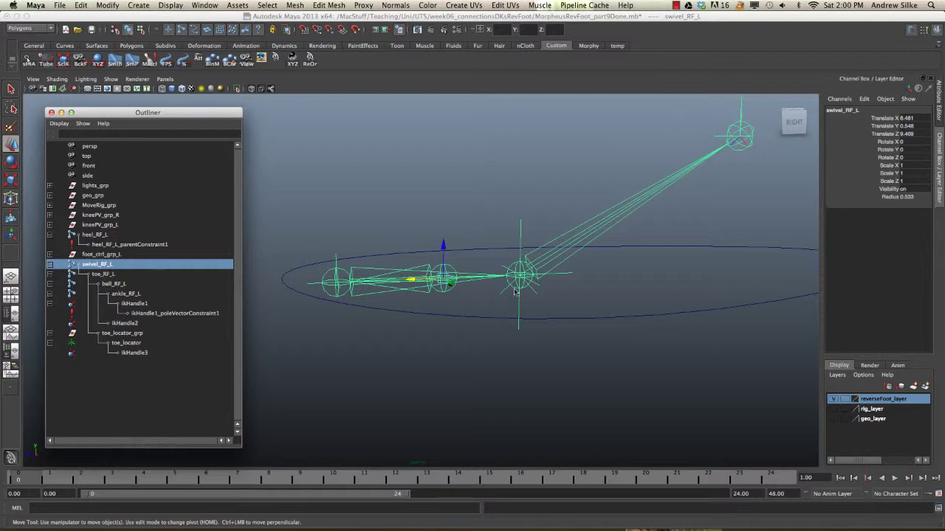
Show geo_layer and test the foot swivel by rotating swivel_RF_L in shaded view, undoing the rotation and returning to wireframe.
{"action": "left_click", "coordinate": [453, 265]}
{"action": "left_click", "coordinate": [447, 267]}
{"action": "key", "text": "e"}
{"action": "mouse_move", "coordinate": [443, 274]}
{"action": "left_mouse_down", "text": "alt"}
{"action": "mouse_move", "coordinate": [446, 320]}
{"action": "mouse_move", "coordinate": [480, 342]}
{"action": "mouse_move", "coordinate": [403, 314]}
{"action": "mouse_move", "coordinate": [462, 334]}
{"action": "mouse_move", "coordinate": [439, 329]}
{"action": "left_mouse_up", "text": "alt"}
{"action": "key", "text": "ctrl+z"}
{"action": "left_click", "coordinate": [834, 418]}
{"action": "key", "text": "ctrl+z"}
{"action": "key", "text": "5"}
{"action": "right_click_drag", "start_coordinate": [626, 325], "coordinate": [421, 297], "text": "alt"}
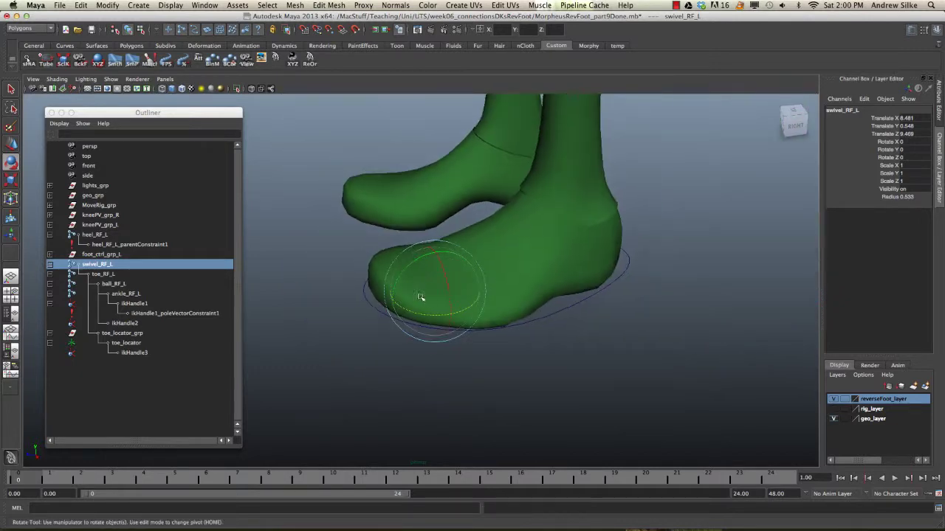
{"action": "left_click_drag", "start_coordinate": [420, 312], "coordinate": [453, 321]}
{"action": "key", "text": "ctrl+z"}
{"action": "key", "text": "4"}
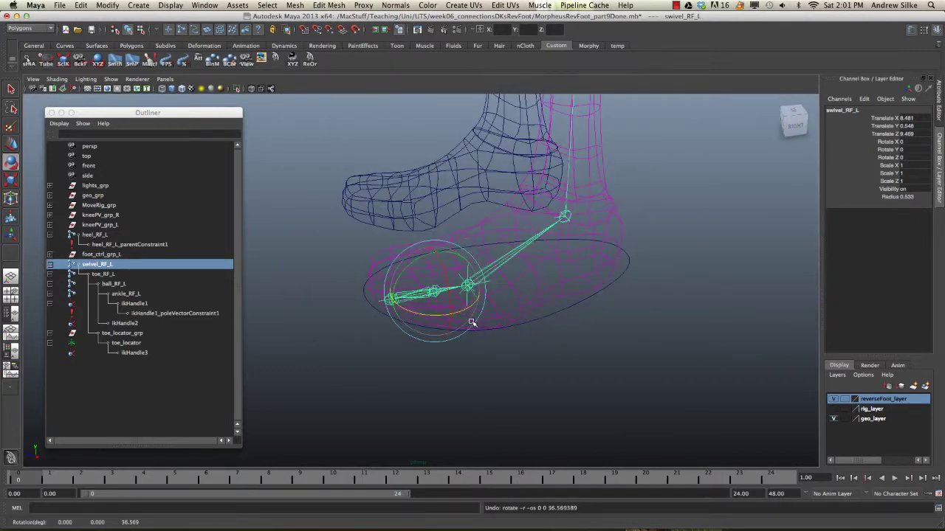
Test-rotate the foot control foot_ctrl_L around the heel and undo the rotation.
{"action": "right_click_drag", "start_coordinate": [472, 324], "coordinate": [575, 323], "text": "alt"}
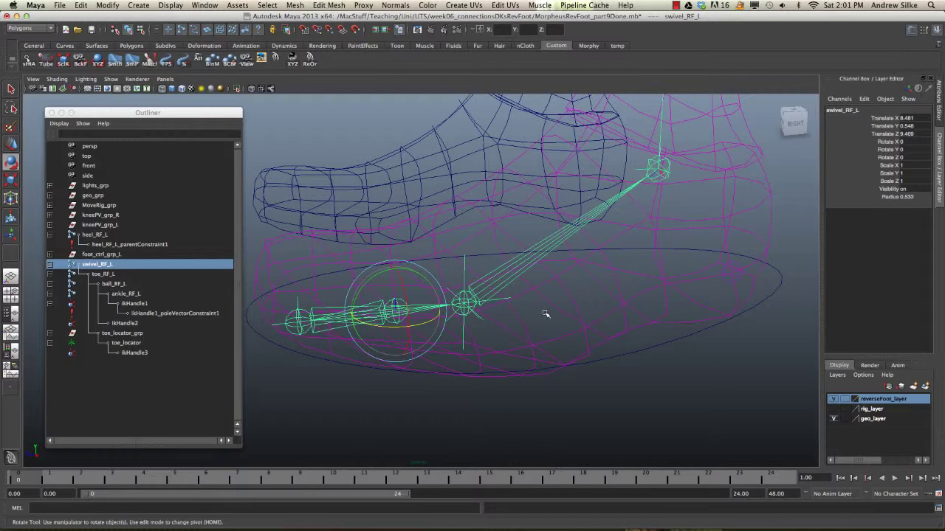
{"action": "left_click_drag", "start_coordinate": [540, 316], "coordinate": [568, 302], "text": "alt"}
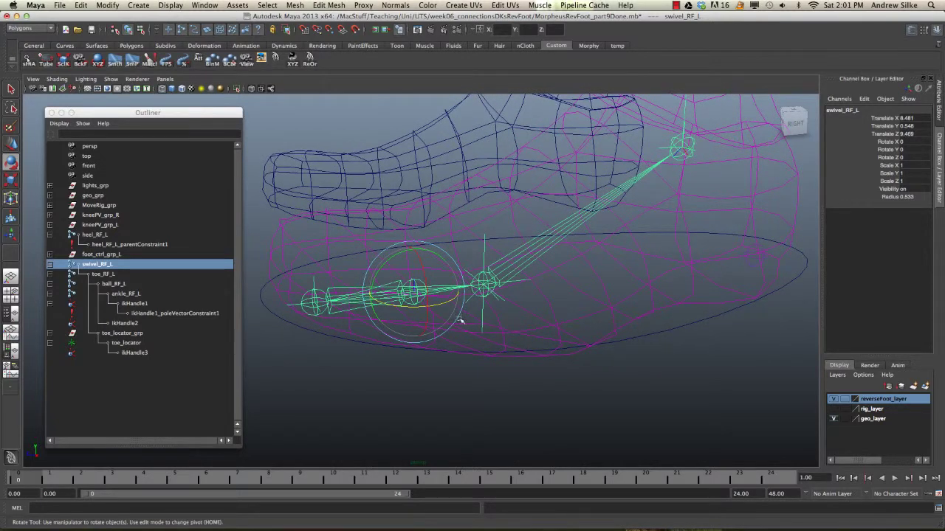
{"action": "left_click_drag", "start_coordinate": [399, 306], "coordinate": [562, 306], "text": "alt"}
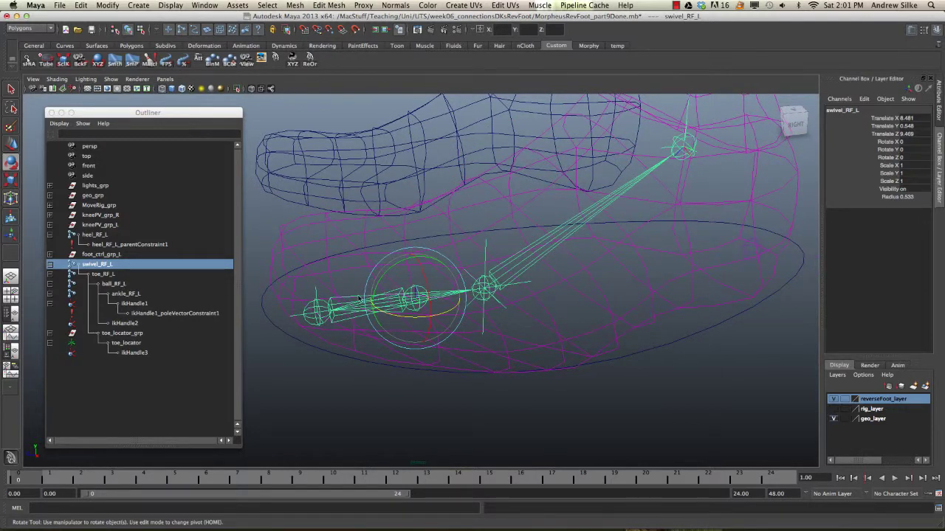
{"action": "left_click", "coordinate": [787, 281]}
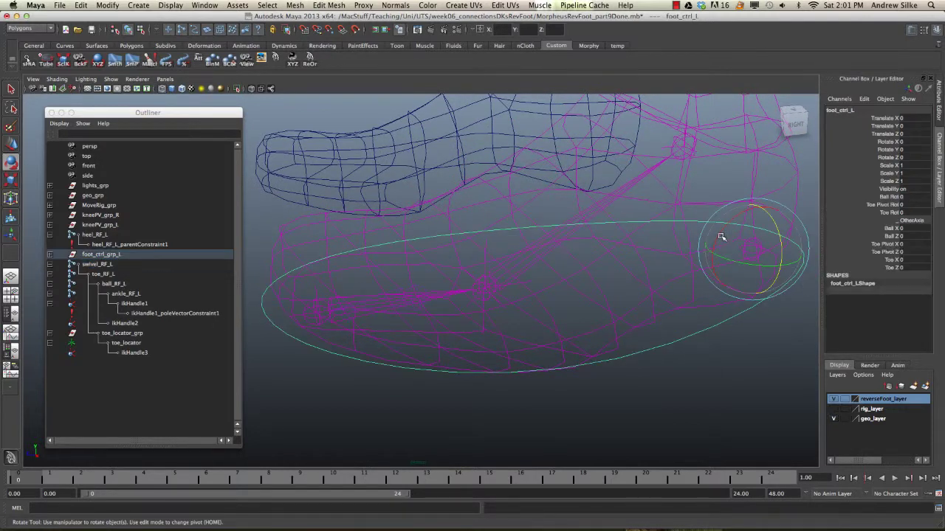
{"action": "left_click_drag", "start_coordinate": [720, 241], "coordinate": [743, 223]}
{"action": "key", "text": "z"}
{"action": "left_click_drag", "start_coordinate": [446, 301], "coordinate": [446, 306], "text": "alt"}
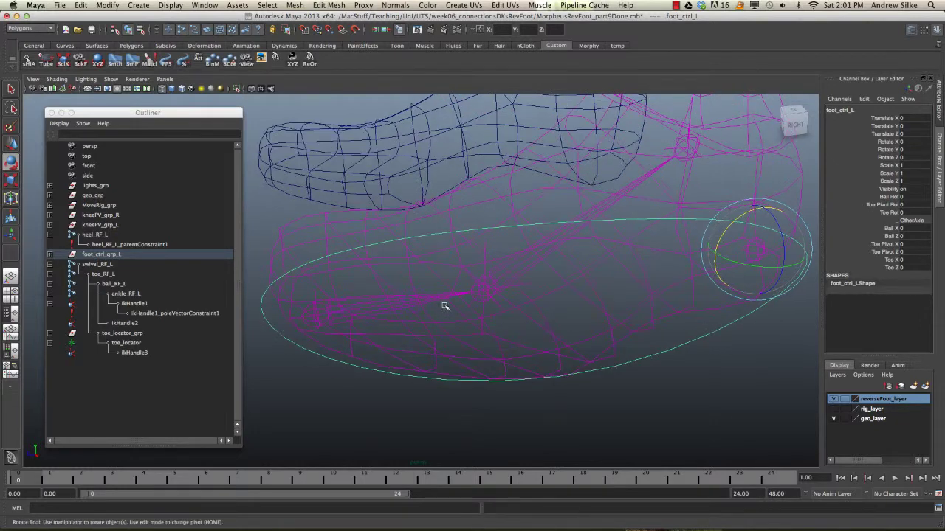
Parent swivel_RF_L with its chain under the heel joint heel_RF_L.
{"action": "key", "text": "q"}
{"action": "left_click", "coordinate": [423, 292]}
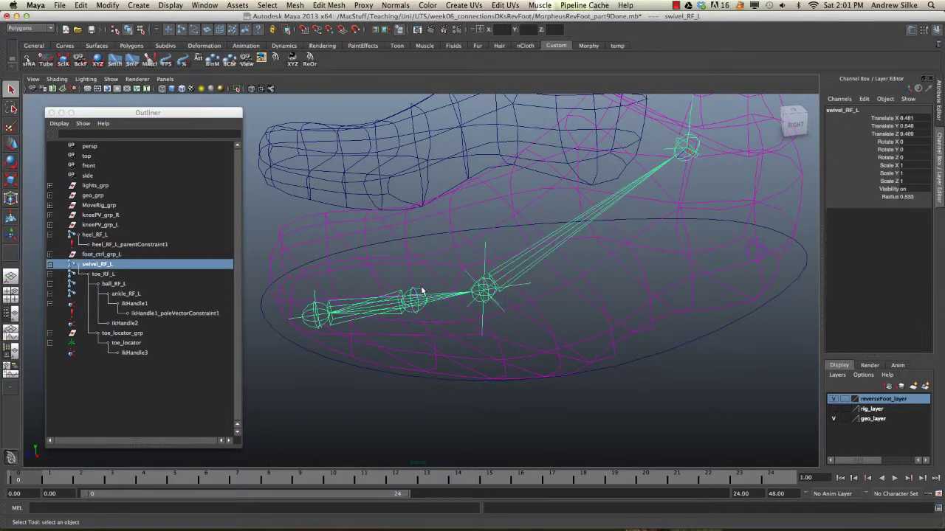
{"action": "left_click", "coordinate": [751, 256], "text": "shift"}
{"action": "key", "text": "p"}
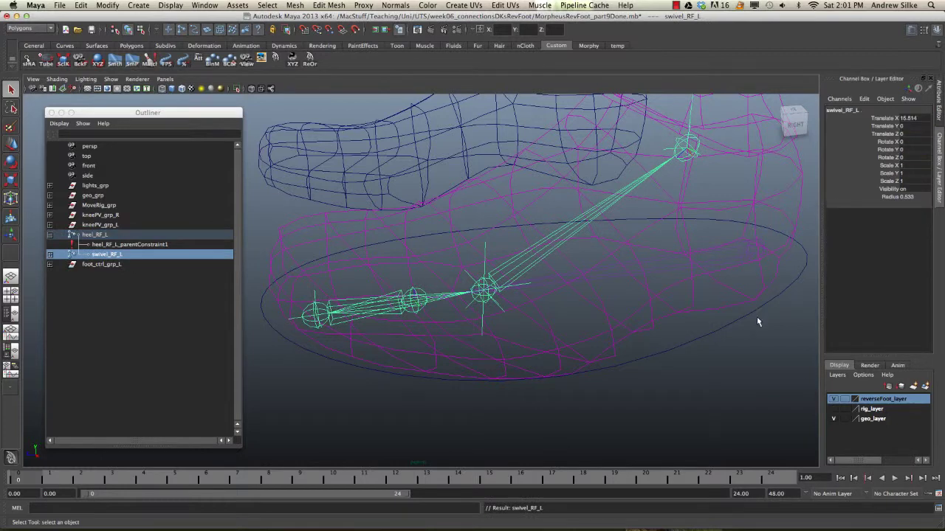
Test the reconnected chain by rotating foot_ctrl_L about X, and undo the rotation.
{"action": "left_click", "coordinate": [754, 318]}
{"action": "key", "text": "e"}
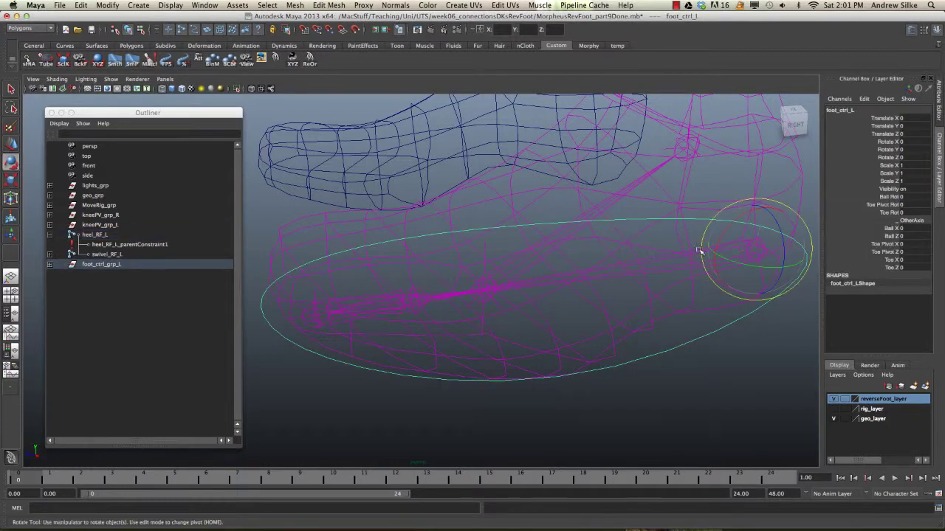
{"action": "left_click_drag", "start_coordinate": [701, 248], "coordinate": [736, 219]}
{"action": "key", "text": "ctrl+z"}
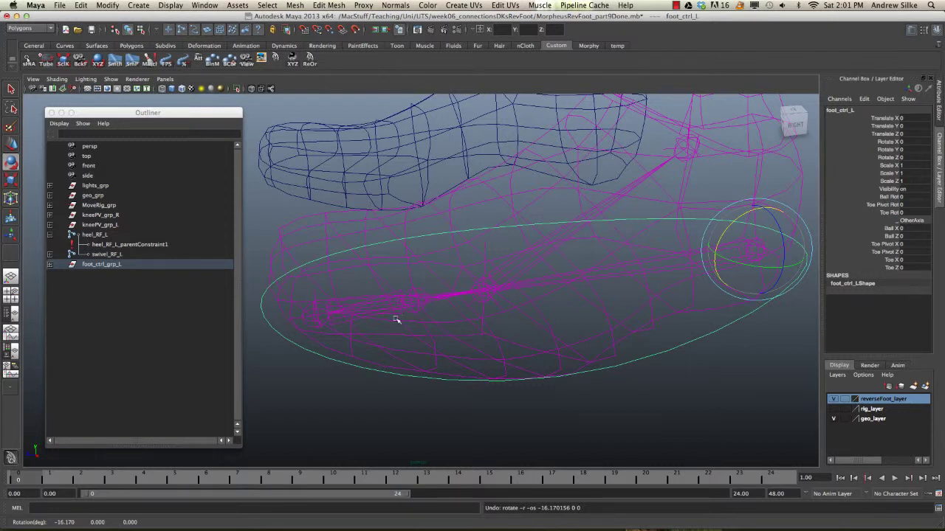
Select toe_RF_L and then swivel_RF_L, test-rotate swivel_RF_L in shaded view, undo the rotation and return to wireframe.
{"action": "left_click", "coordinate": [304, 311]}
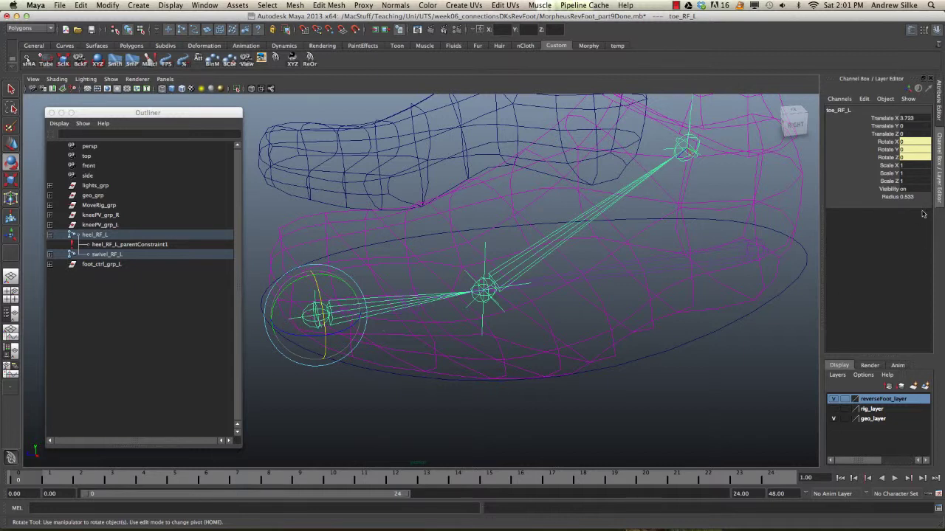
{"action": "left_click", "coordinate": [418, 316]}
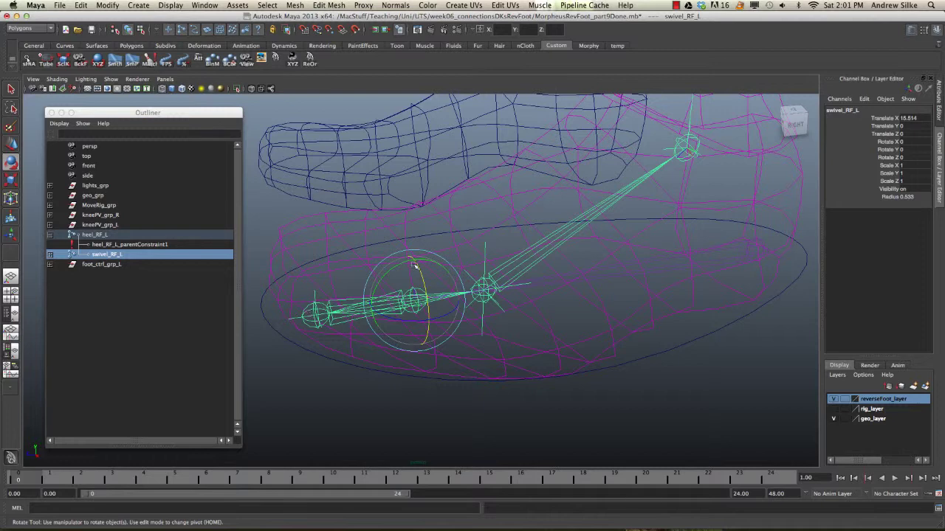
{"action": "left_click_drag", "start_coordinate": [413, 316], "coordinate": [415, 298], "text": "alt"}
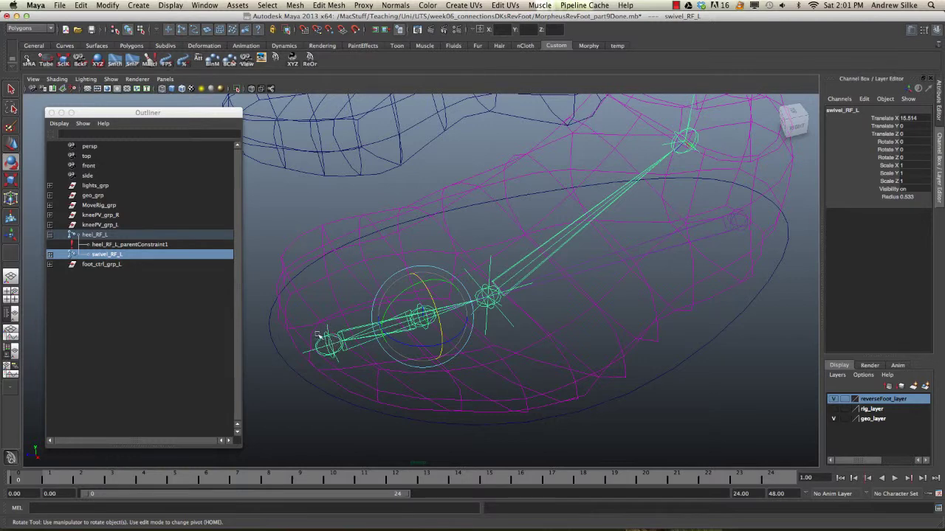
{"action": "left_click_drag", "start_coordinate": [489, 341], "coordinate": [462, 325], "text": "alt"}
{"action": "key", "text": "ctrl+z"}
{"action": "key", "text": "5"}
{"action": "right_click_drag", "start_coordinate": [569, 329], "coordinate": [507, 324], "text": "alt"}
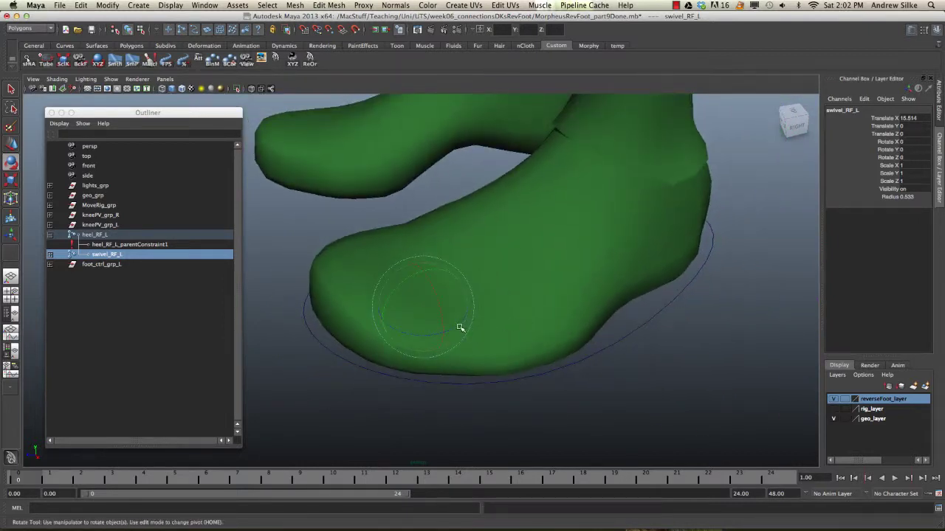
{"action": "mouse_move", "coordinate": [460, 327]}
{"action": "left_mouse_down"}
{"action": "mouse_move", "coordinate": [468, 315]}
{"action": "mouse_move", "coordinate": [433, 322]}
{"action": "left_mouse_up"}
{"action": "key", "text": "ctrl+z"}
{"action": "key", "text": "4"}
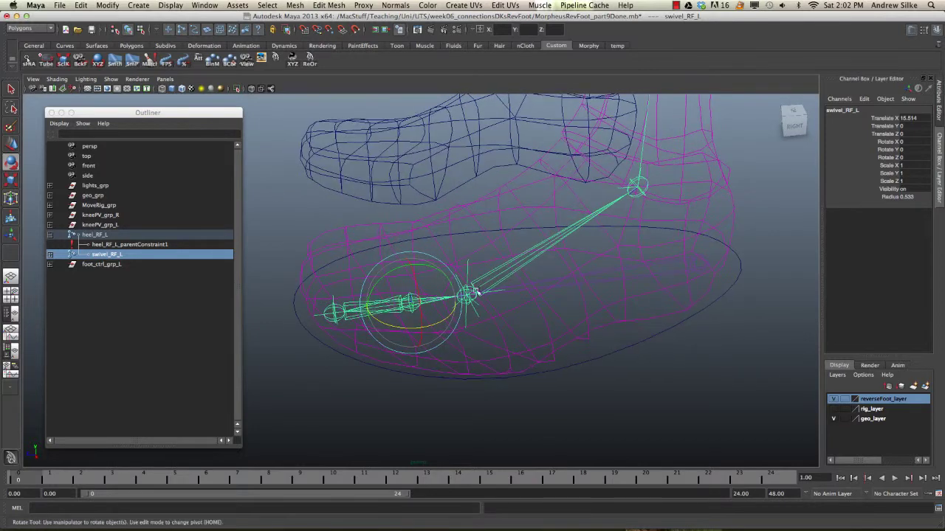
Select foot_ctrl_L and open the Add Attribute window for it.
{"action": "left_click", "coordinate": [641, 328]}
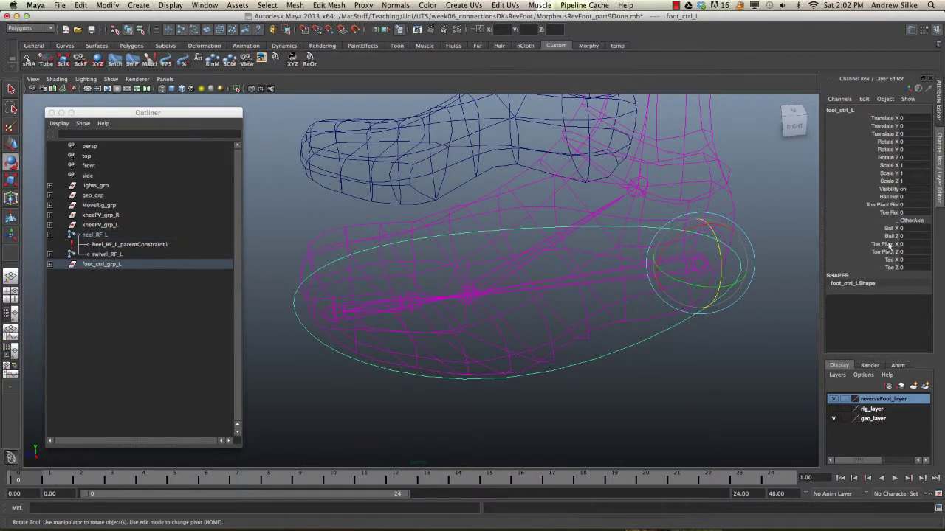
{"action": "left_click_drag", "start_coordinate": [595, 238], "coordinate": [593, 281], "text": "alt"}
{"action": "key", "text": "space"}
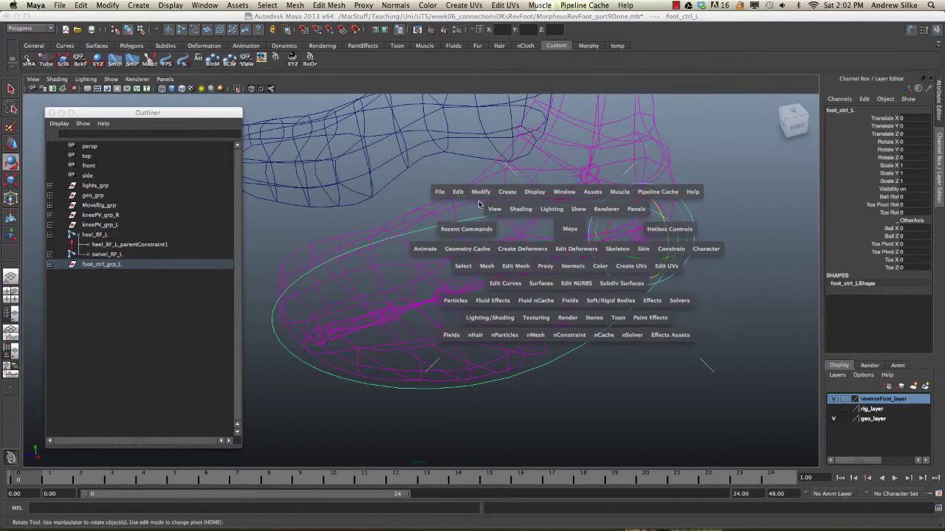
{"action": "left_click_drag", "start_coordinate": [480, 202], "coordinate": [501, 315]}
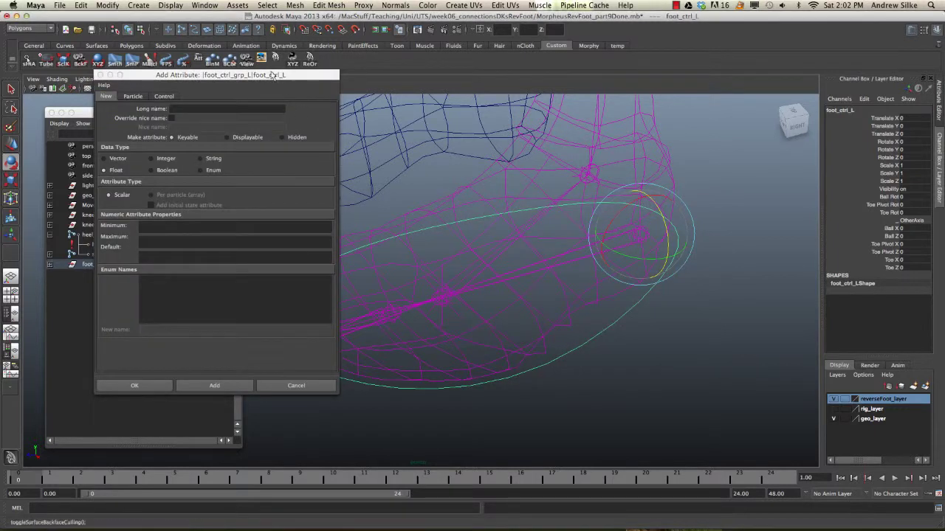
{"action": "left_click_drag", "start_coordinate": [267, 74], "coordinate": [330, 106]}
Add a displayable enum attribute named __ to foot_ctrl_L, with Extra as its only enum name.
{"action": "left_click", "coordinate": [269, 140]}
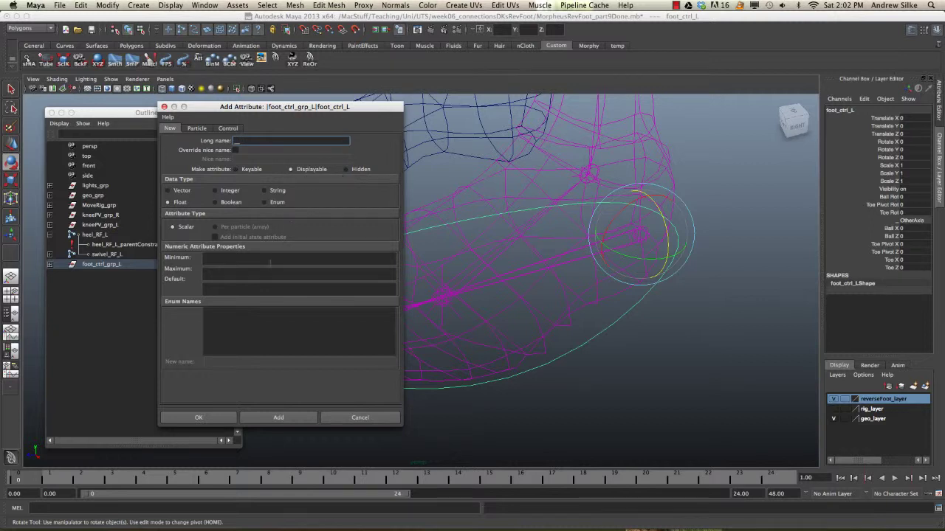
{"action": "left_click", "coordinate": [264, 202]}
{"action": "left_click", "coordinate": [221, 318]}
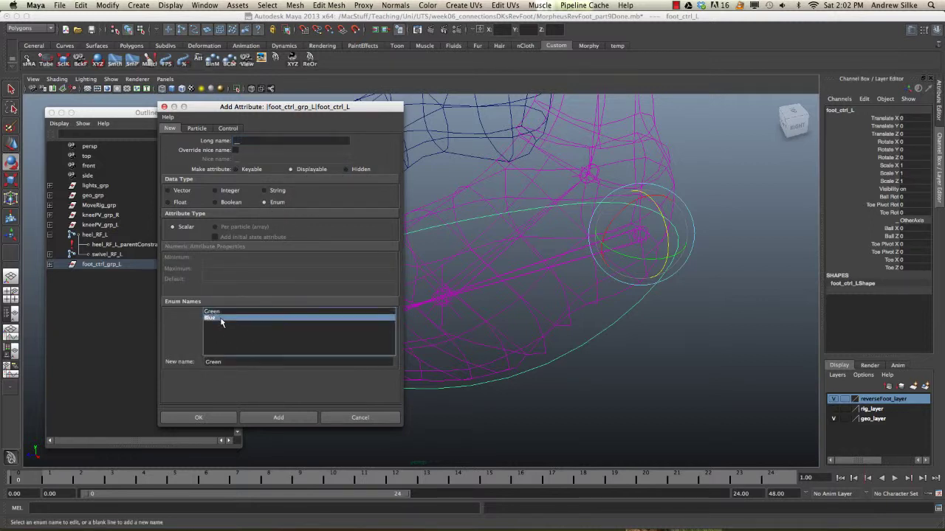
{"action": "key", "text": "BackSpace"}
{"action": "key", "text": "BackSpace"}
{"action": "key", "text": "BackSpace"}
{"action": "key", "text": "BackSpace"}
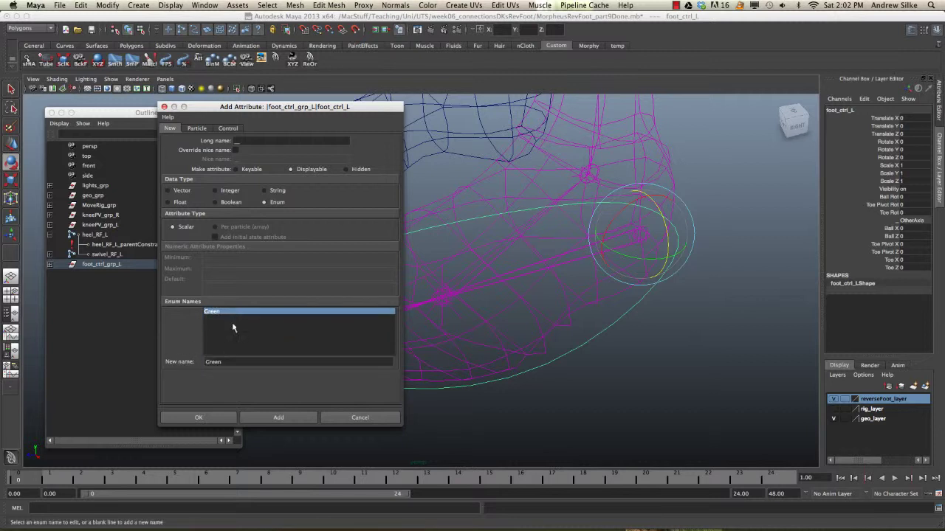
{"action": "left_click_drag", "start_coordinate": [229, 362], "coordinate": [185, 359]}
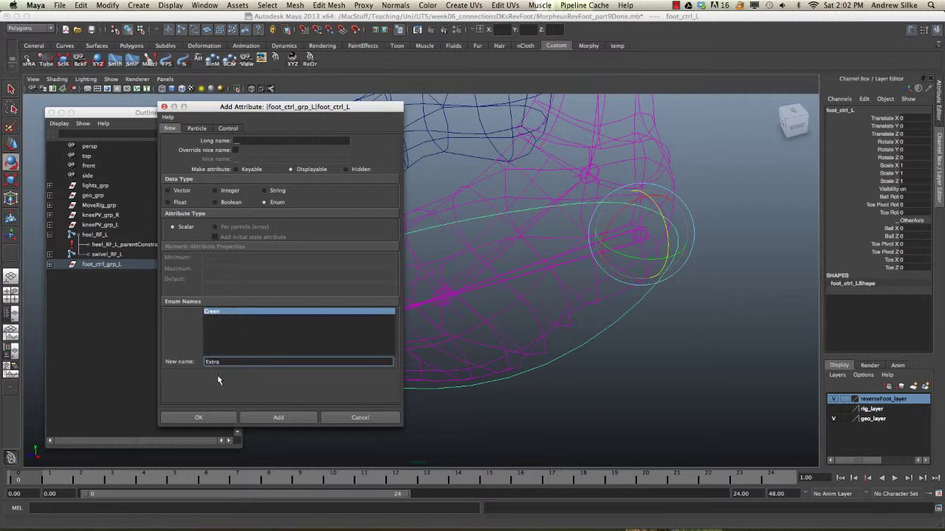
{"action": "left_click", "coordinate": [290, 420]}
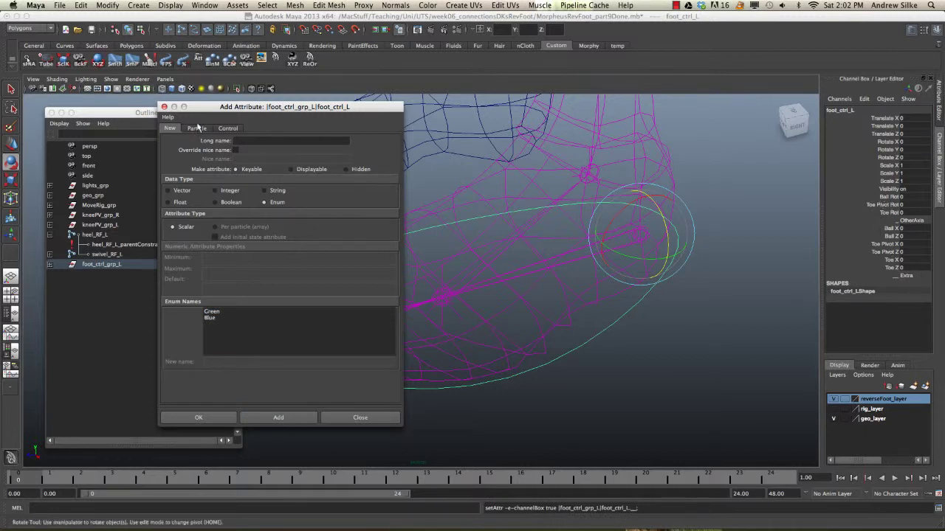
{"action": "left_click", "coordinate": [271, 139]}
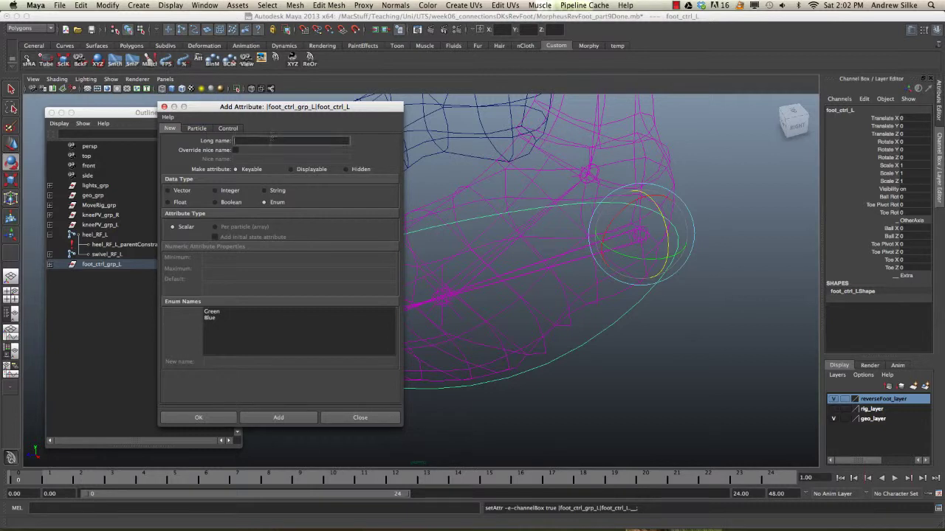
{"action": "left_click", "coordinate": [181, 203]}
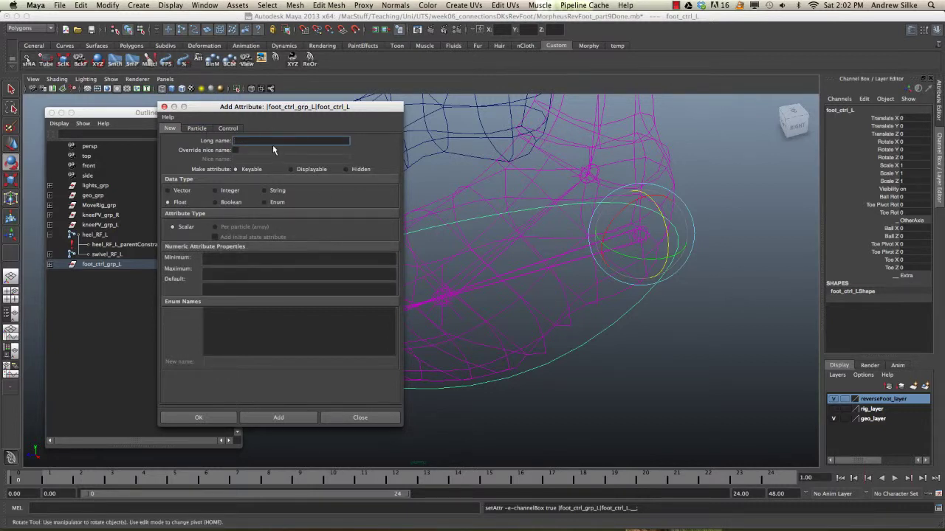
{"action": "type", "text": "swivel"}
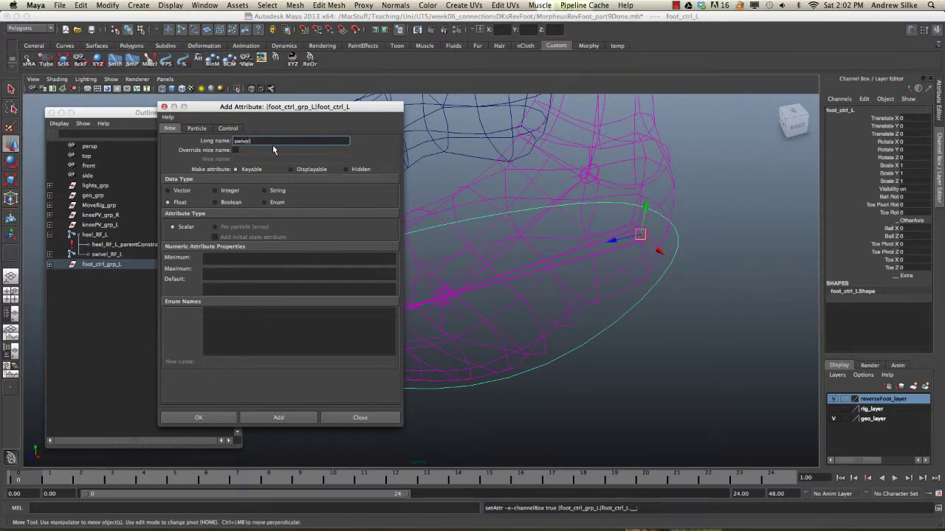
{"action": "middle_click_drag", "start_coordinate": [581, 322], "coordinate": [626, 346], "text": "alt"}
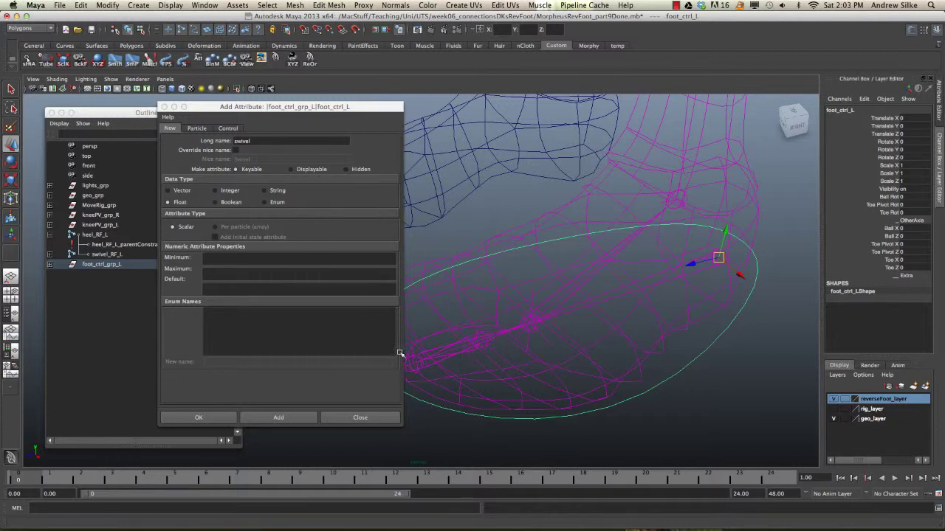
Test-rotate swivel_RF_L about Z and undo the rotation.
{"action": "left_click", "coordinate": [484, 334]}
{"action": "key", "text": "e"}
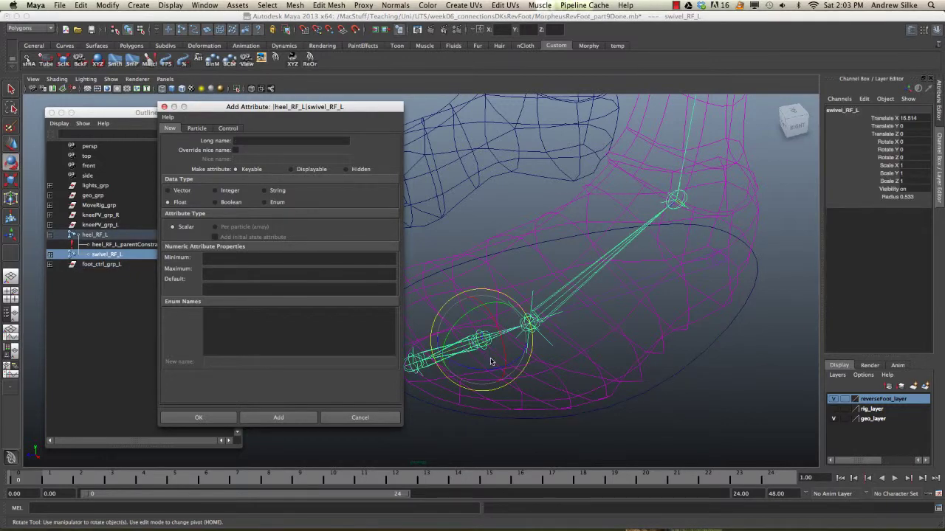
{"action": "mouse_move", "coordinate": [478, 371]}
{"action": "left_mouse_down"}
{"action": "mouse_move", "coordinate": [498, 367]}
{"action": "mouse_move", "coordinate": [470, 369]}
{"action": "left_mouse_up"}
{"action": "key", "text": "z"}
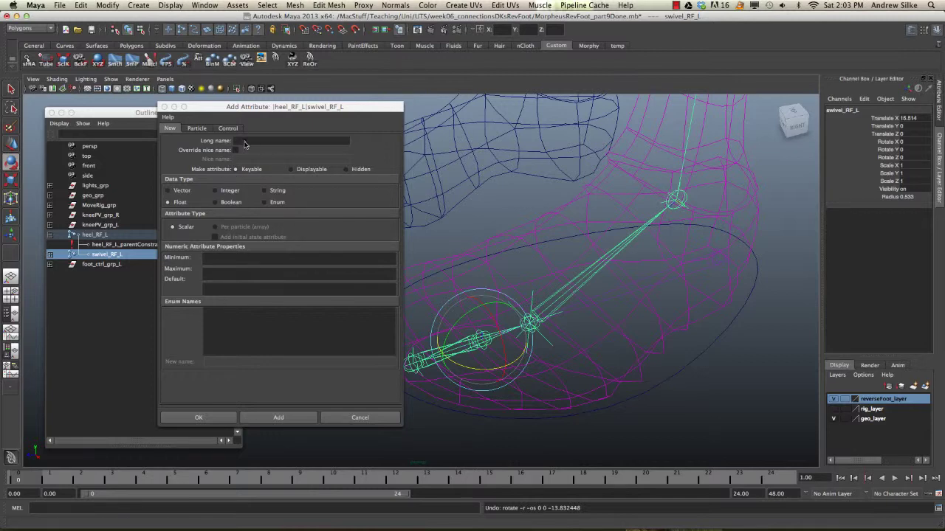
Add a keyable float attribute named swivel to foot_ctrl_L and close the Add Attribute window.
{"action": "left_click", "coordinate": [710, 351]}
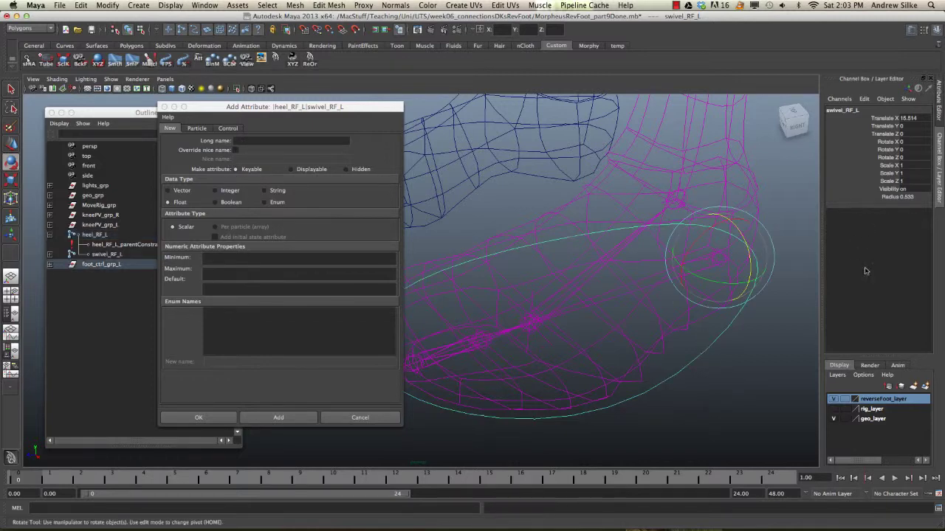
{"action": "left_click", "coordinate": [267, 141]}
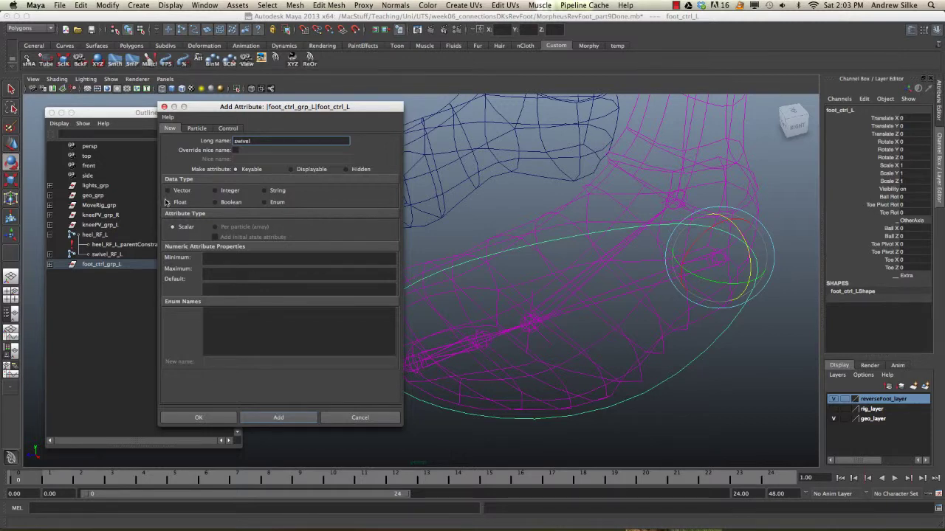
{"action": "left_click", "coordinate": [278, 418]}
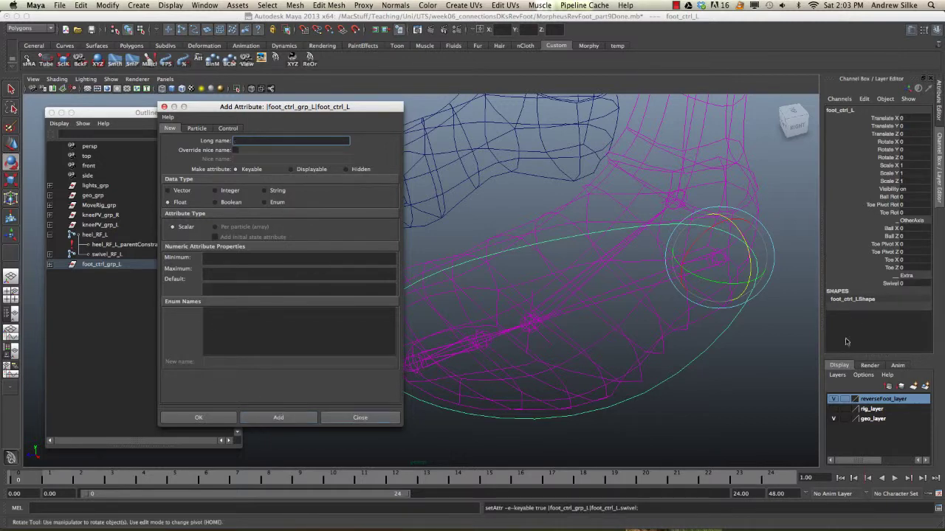
{"action": "left_click_drag", "start_coordinate": [760, 309], "coordinate": [652, 327], "text": "alt"}
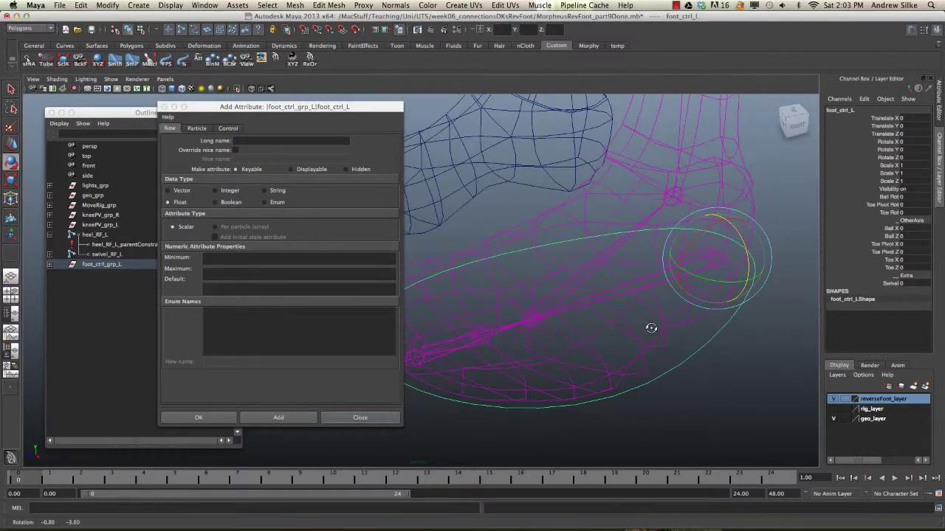
{"action": "left_click", "coordinate": [164, 107]}
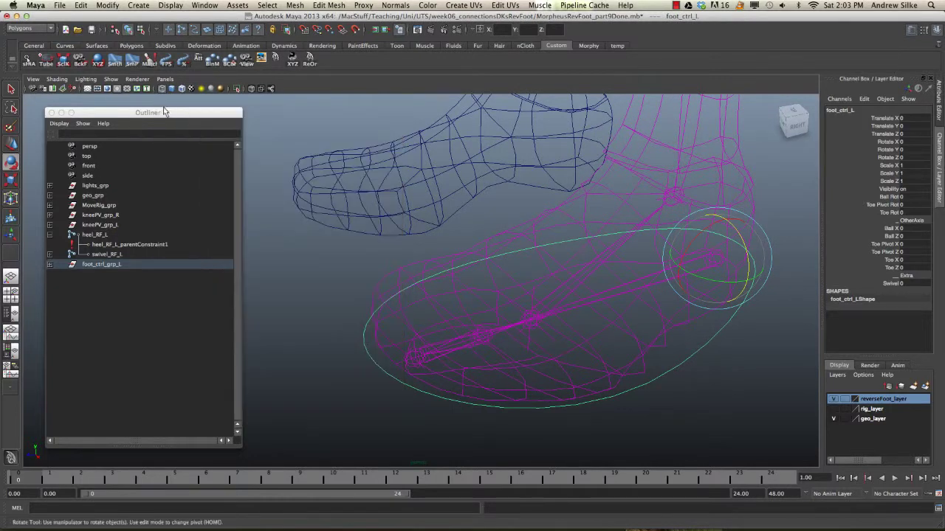
Open the Connection Editor with foot_ctrl_L as the output object and choose its swivel attribute.
{"action": "key", "text": "space"}
{"action": "left_click", "coordinate": [501, 92]}
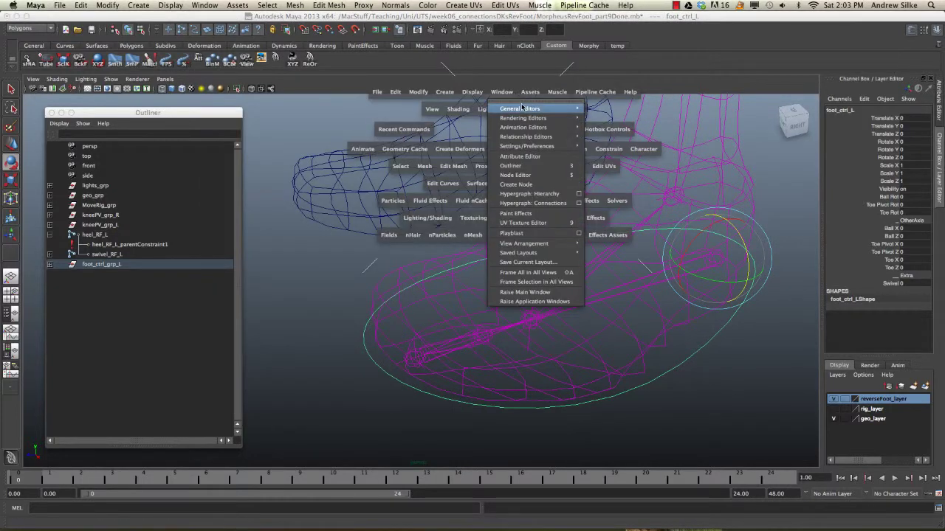
{"action": "mouse_move", "coordinate": [524, 109]}
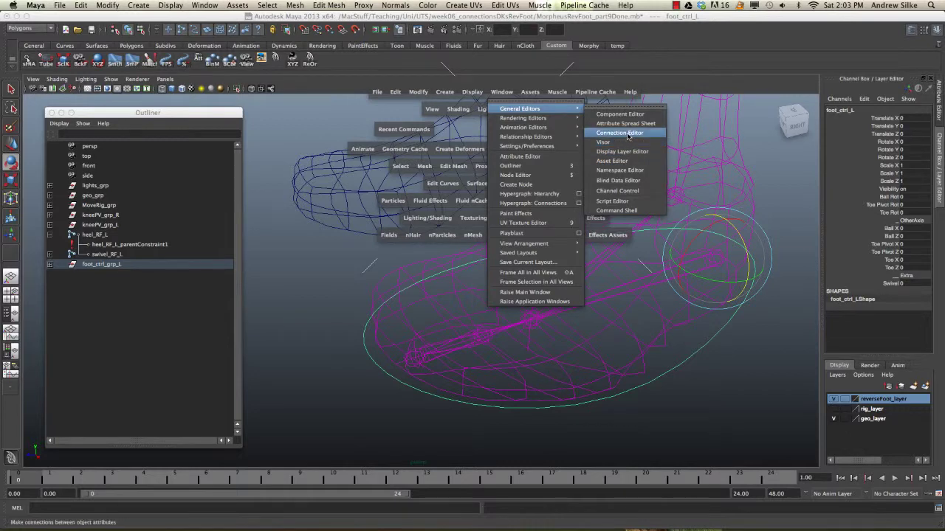
{"action": "left_click", "coordinate": [619, 133]}
{"action": "left_click_drag", "start_coordinate": [244, 100], "coordinate": [266, 107]}
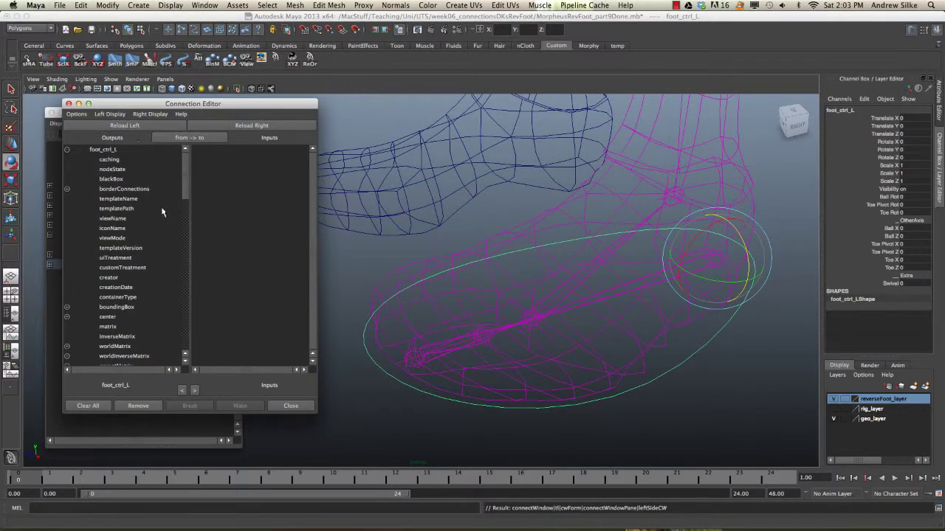
{"action": "left_click_drag", "start_coordinate": [189, 175], "coordinate": [191, 387]}
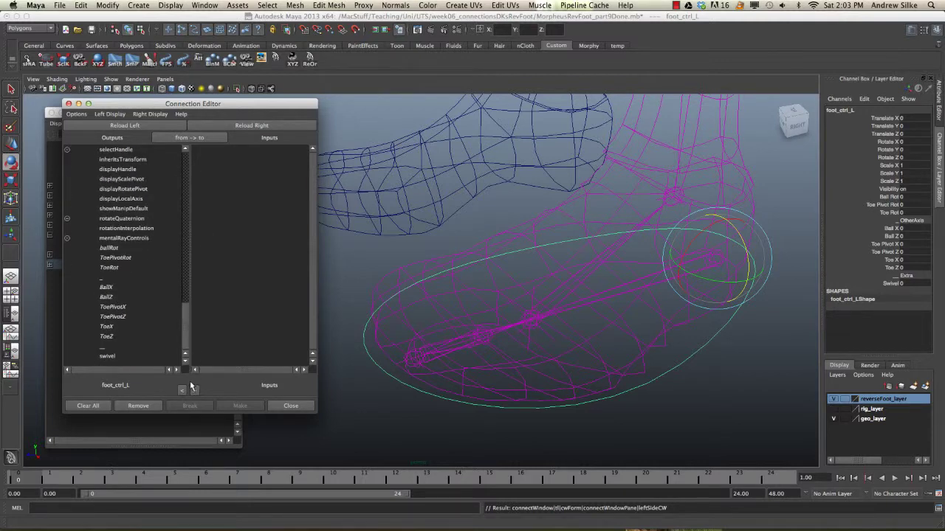
{"action": "left_click", "coordinate": [107, 357]}
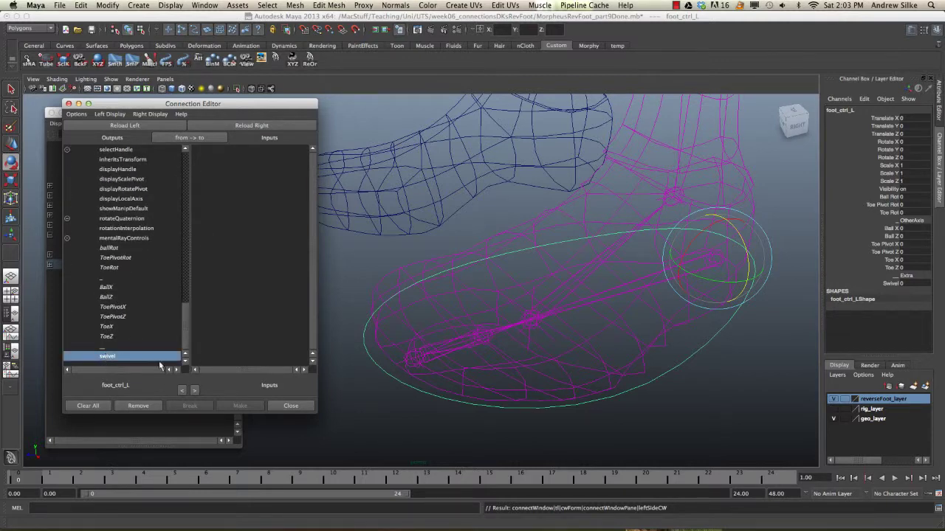
Load swivel_RF_L as the input object in the Connection Editor and expand its rotate attributes.
{"action": "left_click", "coordinate": [480, 331]}
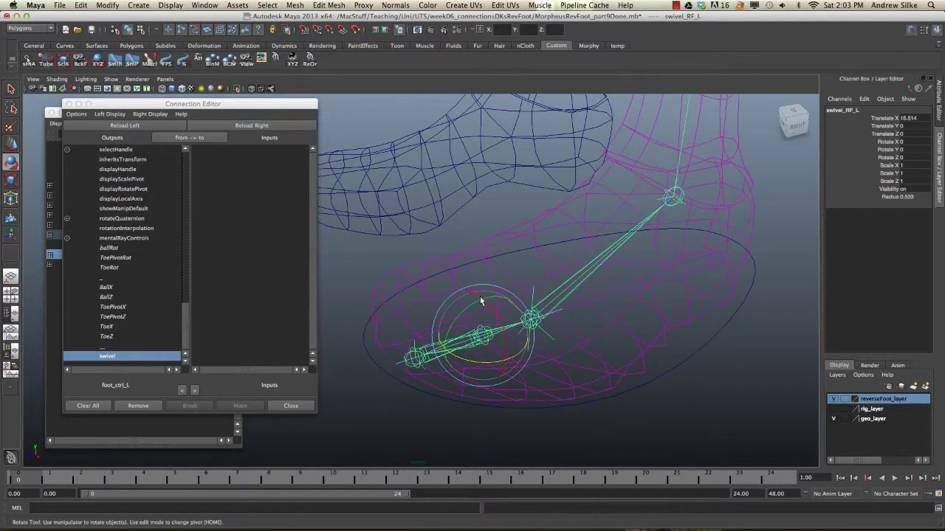
{"action": "key", "text": "q"}
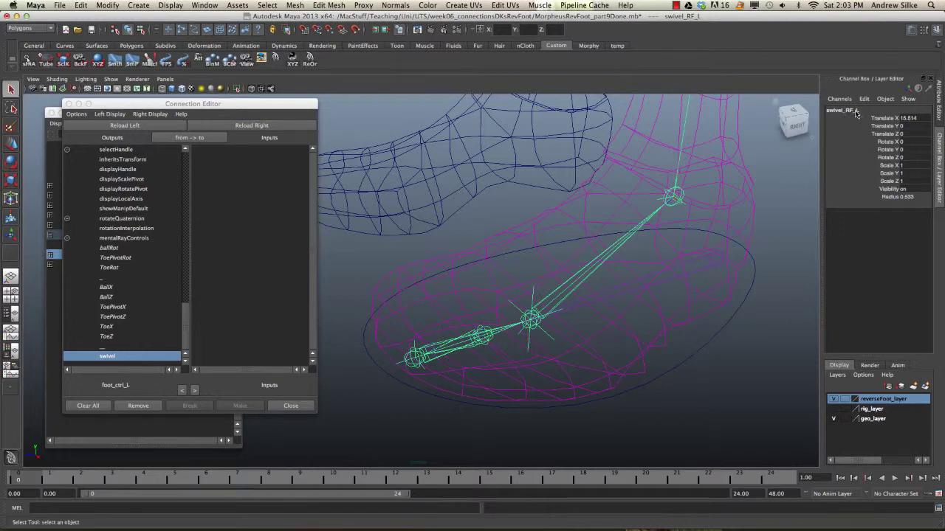
{"action": "left_click", "coordinate": [251, 125]}
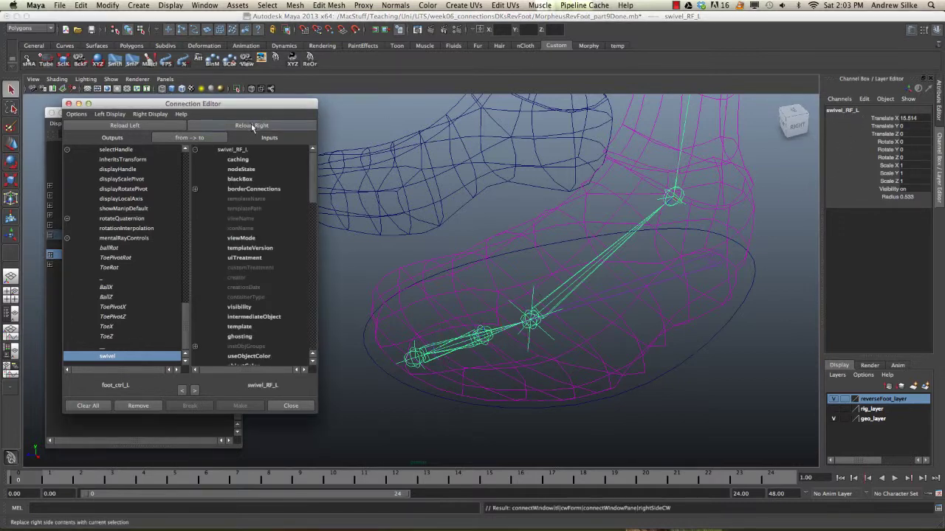
{"action": "scroll", "coordinate": [314, 200], "scroll_direction": "down", "scroll_amount": 5}
{"action": "left_click_drag", "start_coordinate": [313, 199], "coordinate": [311, 251]}
{"action": "left_click", "coordinate": [195, 238]}
Test-rotate swivel_RF_L to identify its swivel axis, and undo the rotation.
{"action": "key", "text": "e"}
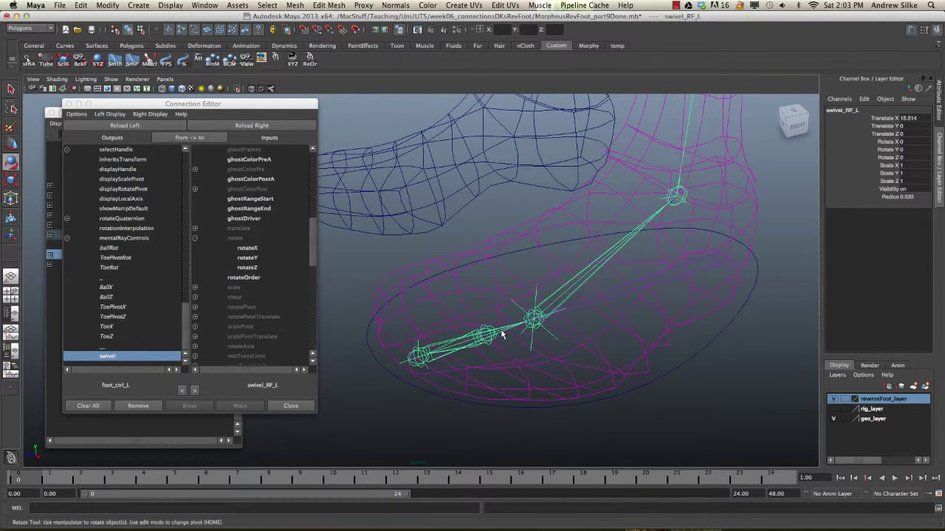
{"action": "left_click_drag", "start_coordinate": [498, 359], "coordinate": [594, 319]}
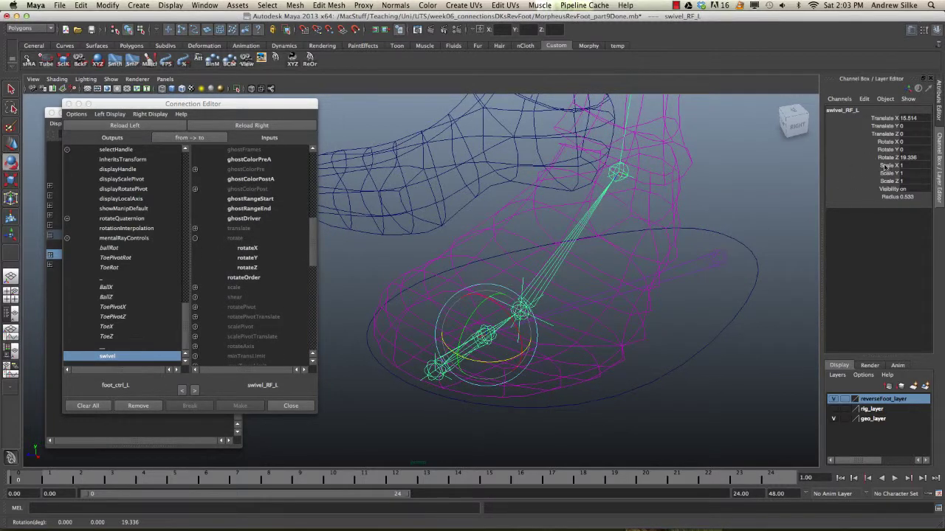
{"action": "key", "text": "z"}
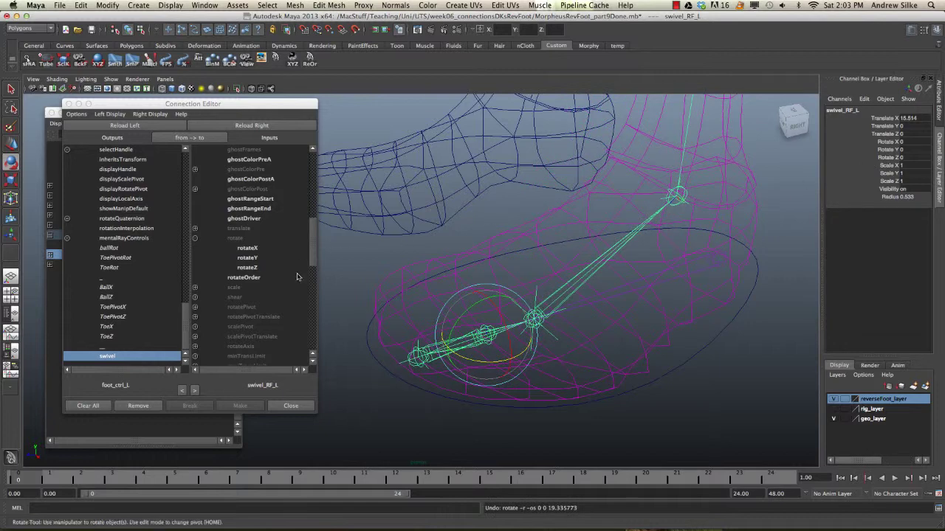
Connect foot_ctrl_L's swivel to rotateZ of swivel_RF_L, then test the Swivel attribute on foot_ctrl_L and undo the test.
{"action": "left_click", "coordinate": [247, 268]}
{"action": "left_click", "coordinate": [695, 359]}
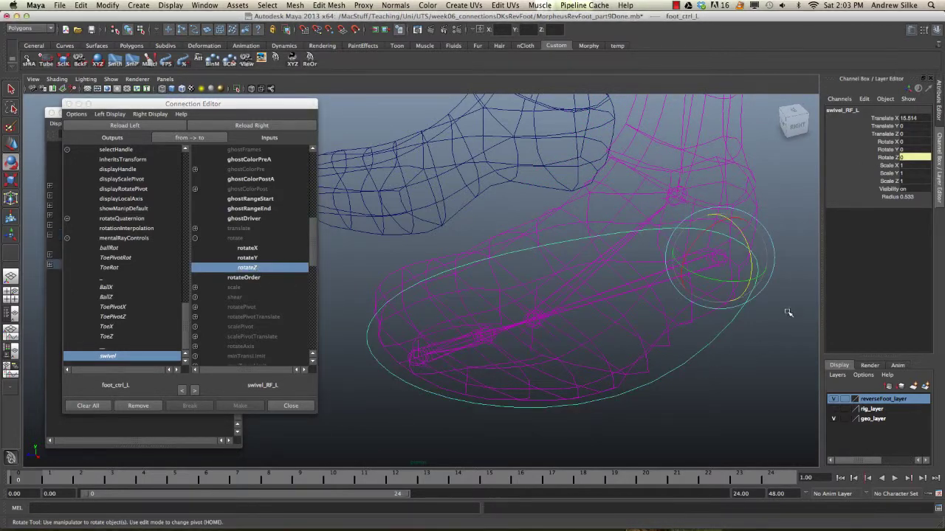
{"action": "left_click", "coordinate": [871, 284]}
{"action": "middle_click_drag", "start_coordinate": [628, 295], "coordinate": [542, 301]}
{"action": "key", "text": "z"}
Hide reverseFoot_layer and display the character's feet in shaded mode.
{"action": "left_click", "coordinate": [833, 401]}
{"action": "right_click_drag", "start_coordinate": [712, 345], "coordinate": [553, 322], "text": "alt"}
{"action": "key", "text": "5"}
{"action": "mouse_move", "coordinate": [553, 323]}
{"action": "middle_mouse_down", "text": "alt"}
{"action": "mouse_move", "coordinate": [502, 352]}
{"action": "mouse_move", "coordinate": [714, 359]}
{"action": "middle_mouse_up", "text": "alt"}
{"action": "key", "text": "ctrl+z"}
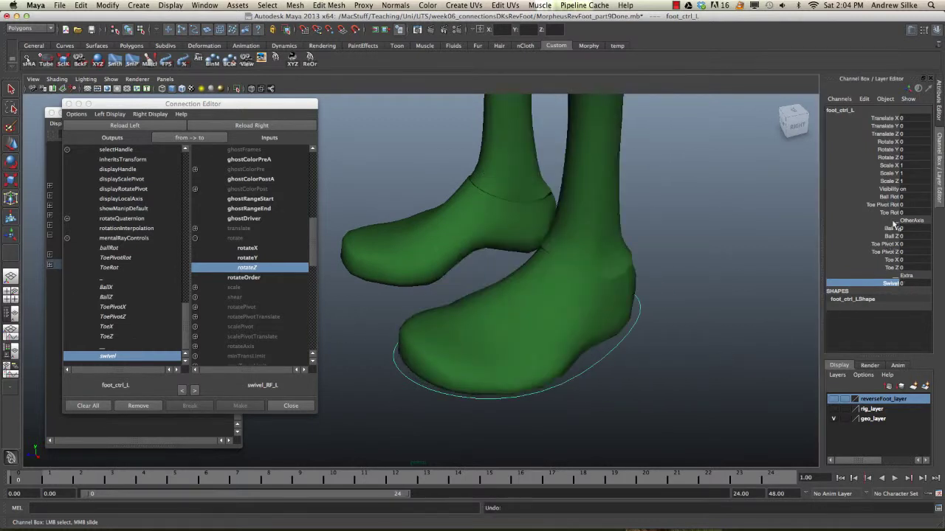
Raise foot_ctrl_L's Ball Rot to about 37.3, test Swivel in both directions with the heel lifted, and undo the swivel changes.
{"action": "left_click", "coordinate": [888, 197]}
{"action": "middle_click_drag", "start_coordinate": [662, 248], "coordinate": [731, 251]}
{"action": "left_click", "coordinate": [878, 284]}
{"action": "middle_click_drag", "start_coordinate": [637, 333], "coordinate": [817, 336]}
{"action": "left_click_drag", "start_coordinate": [675, 353], "coordinate": [586, 324], "text": "alt"}
{"action": "middle_click_drag", "start_coordinate": [604, 313], "coordinate": [585, 338]}
{"action": "key", "text": "z"}
{"action": "key", "text": "z"}
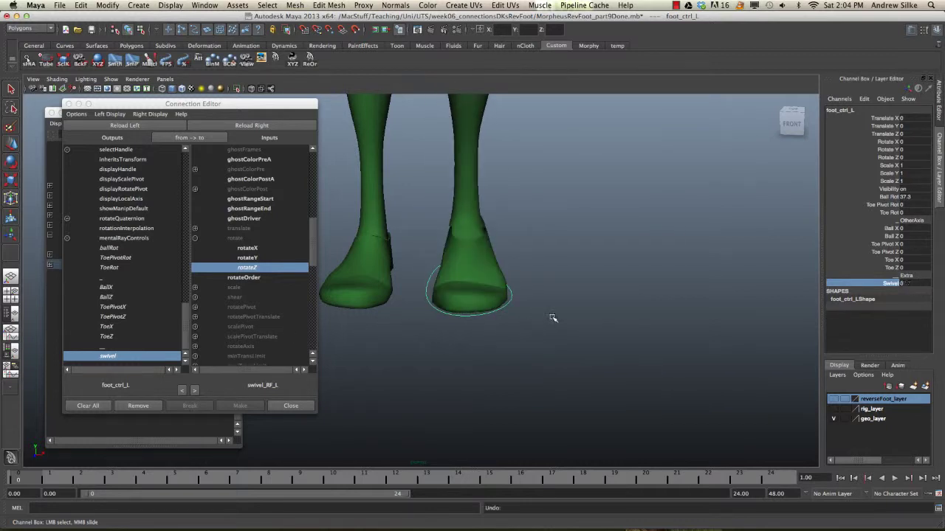
Check the lifted heel from the side and reset foot_ctrl_L's Ball Rot to 0.
{"action": "left_click_drag", "start_coordinate": [554, 312], "coordinate": [433, 282], "text": "alt"}
{"action": "middle_click_drag", "start_coordinate": [433, 282], "coordinate": [430, 327], "text": "alt"}
{"action": "left_click_drag", "start_coordinate": [430, 327], "coordinate": [440, 322], "text": "alt"}
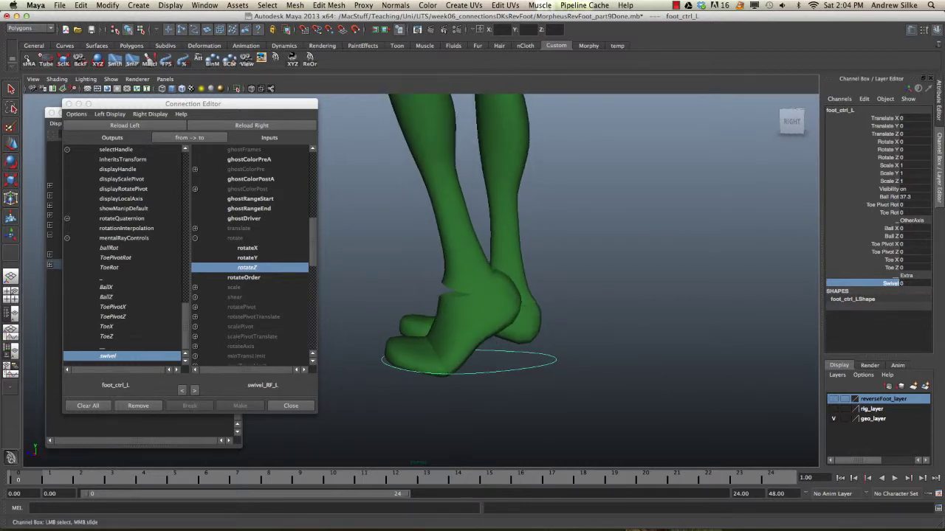
{"action": "left_click", "coordinate": [921, 196]}
{"action": "type", "text": "0"}
{"action": "key", "text": "Return"}
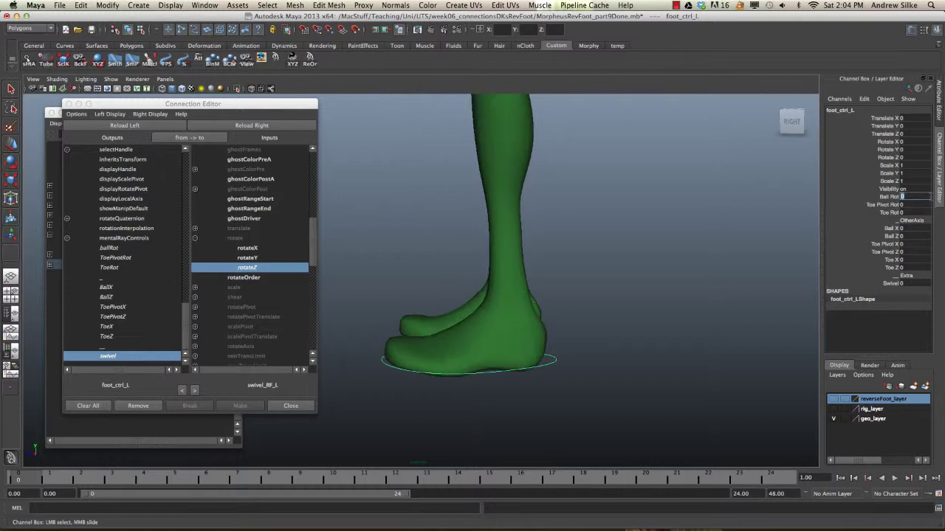
{"action": "left_click_drag", "start_coordinate": [443, 325], "coordinate": [433, 352], "text": "alt"}
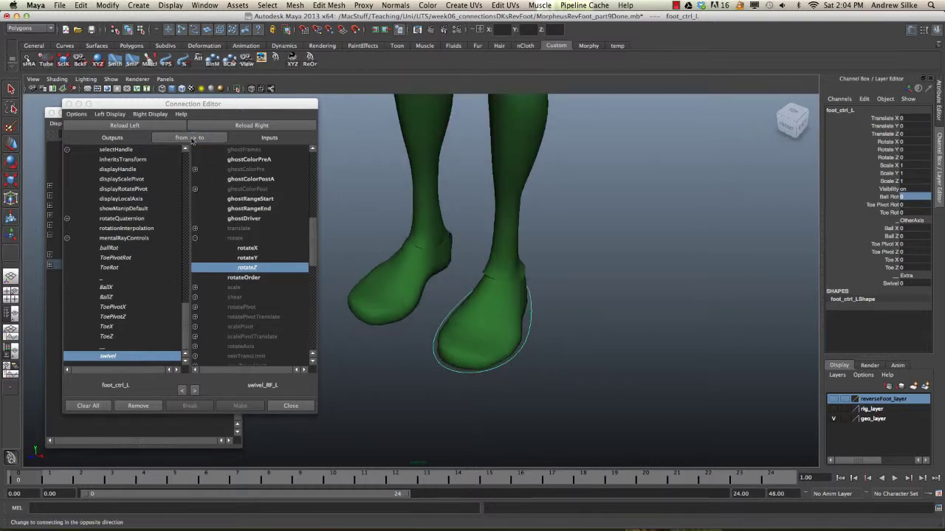
Try rotating foot_ctrl_L about -18 degrees in Z and moving it from its rest position, and undo both changes.
{"action": "left_click_drag", "start_coordinate": [205, 105], "coordinate": [214, 107]}
{"action": "left_click_drag", "start_coordinate": [605, 291], "coordinate": [657, 292], "text": "alt"}
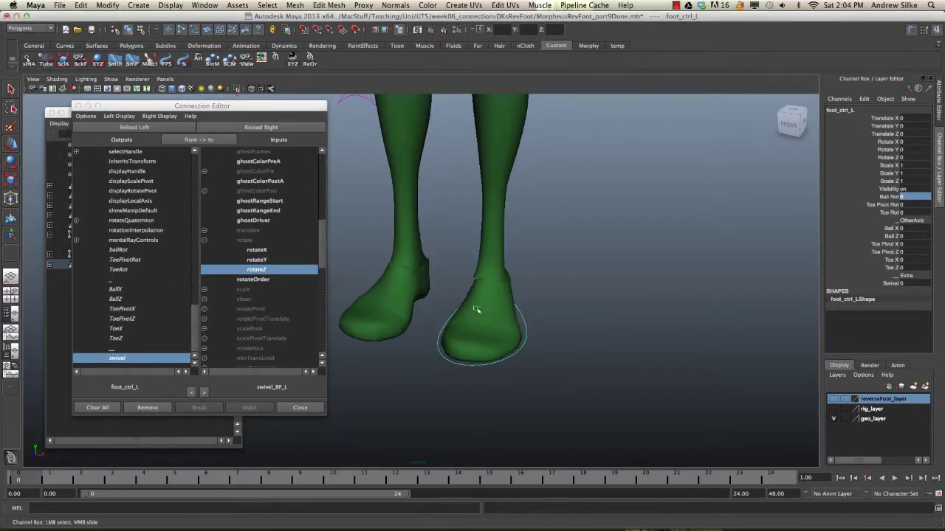
{"action": "left_click_drag", "start_coordinate": [464, 289], "coordinate": [609, 310], "text": "alt"}
{"action": "key", "text": "e"}
{"action": "left_click_drag", "start_coordinate": [539, 342], "coordinate": [509, 339]}
{"action": "key", "text": "w"}
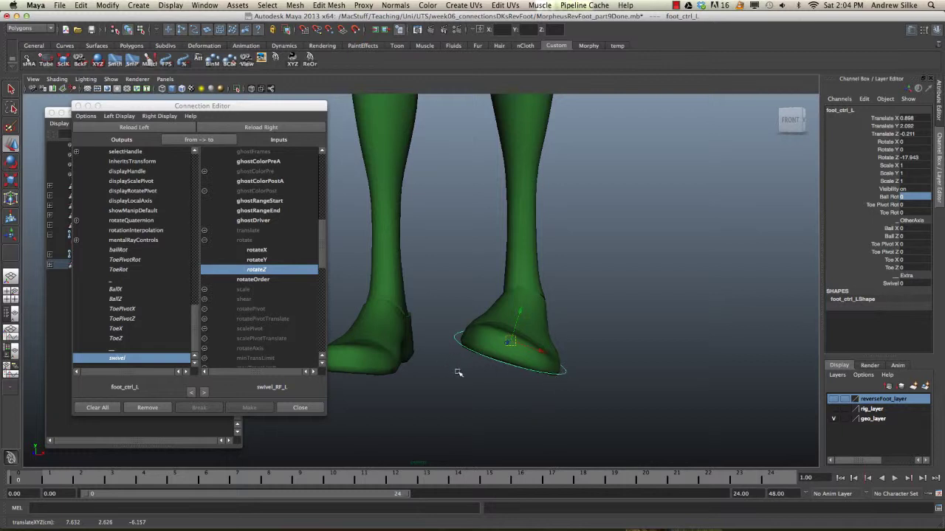
{"action": "key", "text": "z"}
{"action": "key", "text": "z"}
Move the Connection Editor window aside to uncover the Outliner's node list.
{"action": "left_click_drag", "start_coordinate": [583, 344], "coordinate": [542, 347], "text": "alt"}
{"action": "left_click_drag", "start_coordinate": [250, 107], "coordinate": [288, 110]}
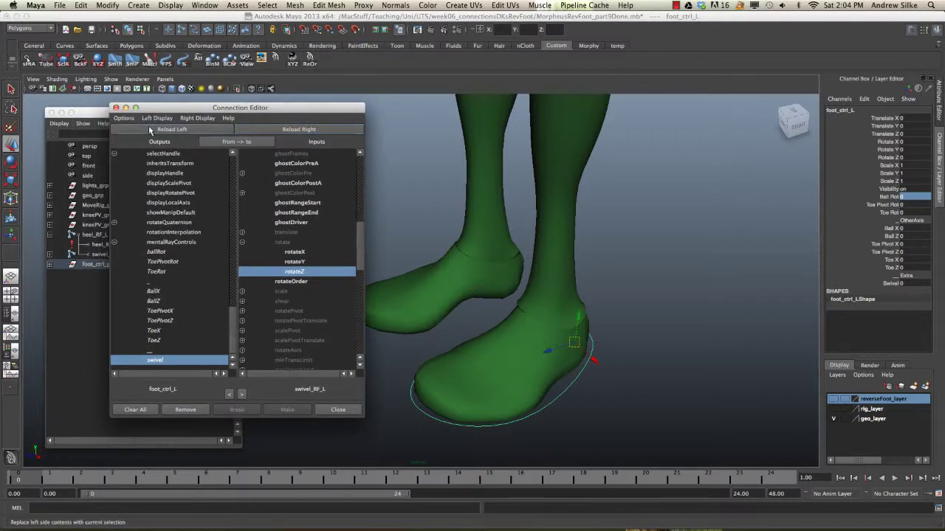
{"action": "left_click_drag", "start_coordinate": [157, 108], "coordinate": [172, 103]}
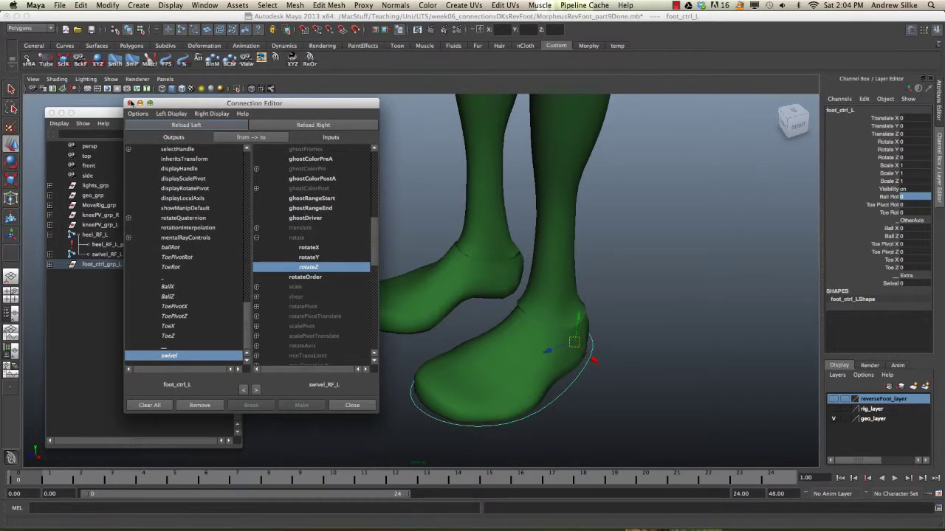